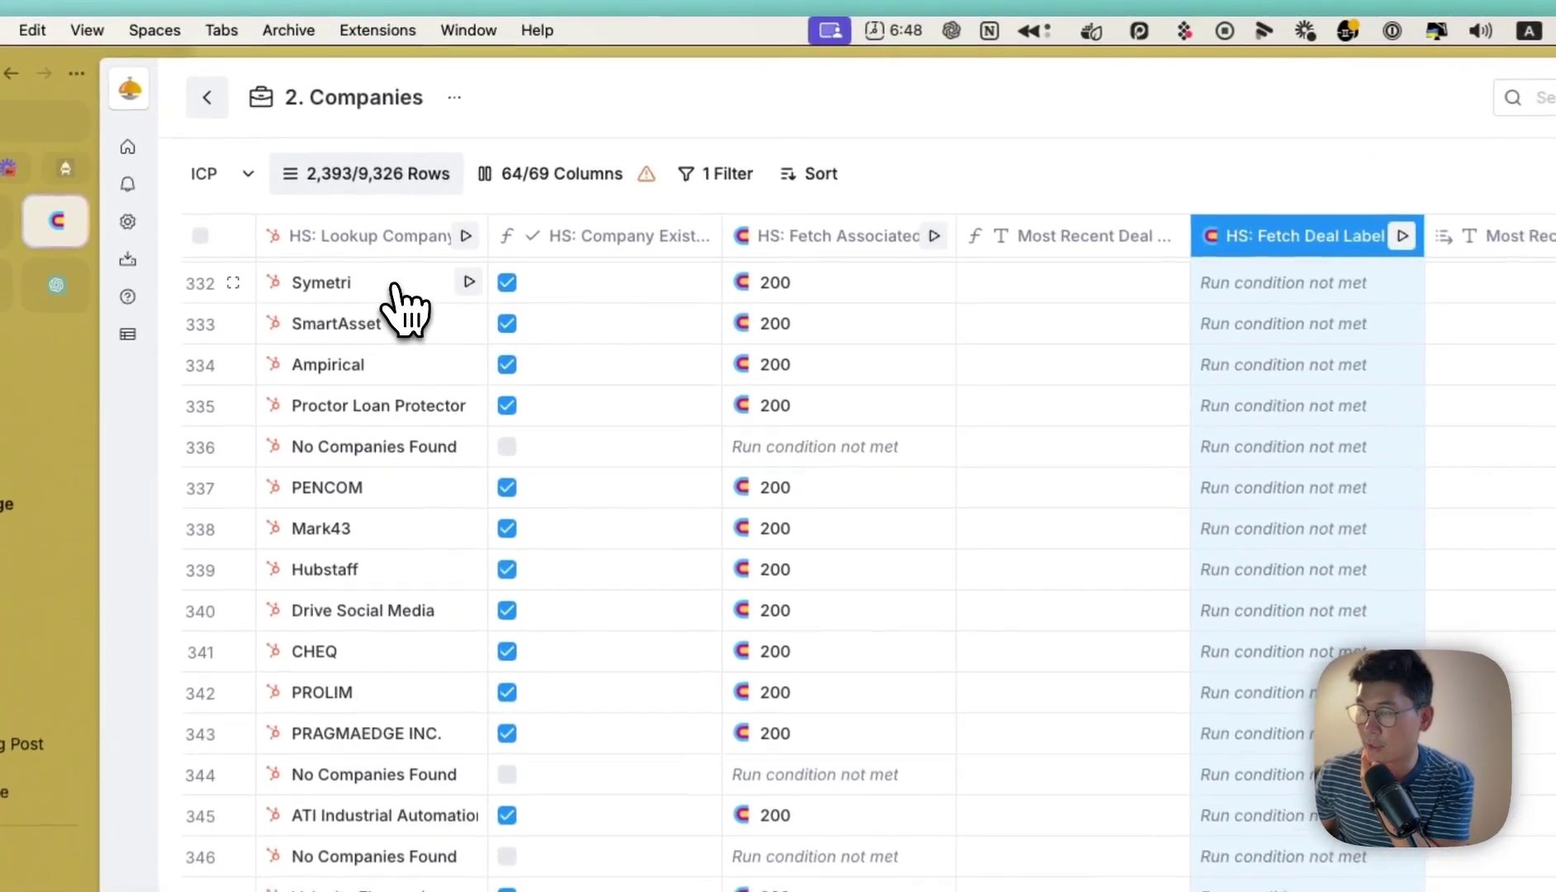
# Review the Symetri company's HubSpot cell details, then go to HubSpot's Private apps page.
pyautogui.click(318, 179)
pyautogui.moveTo(1094, 308)
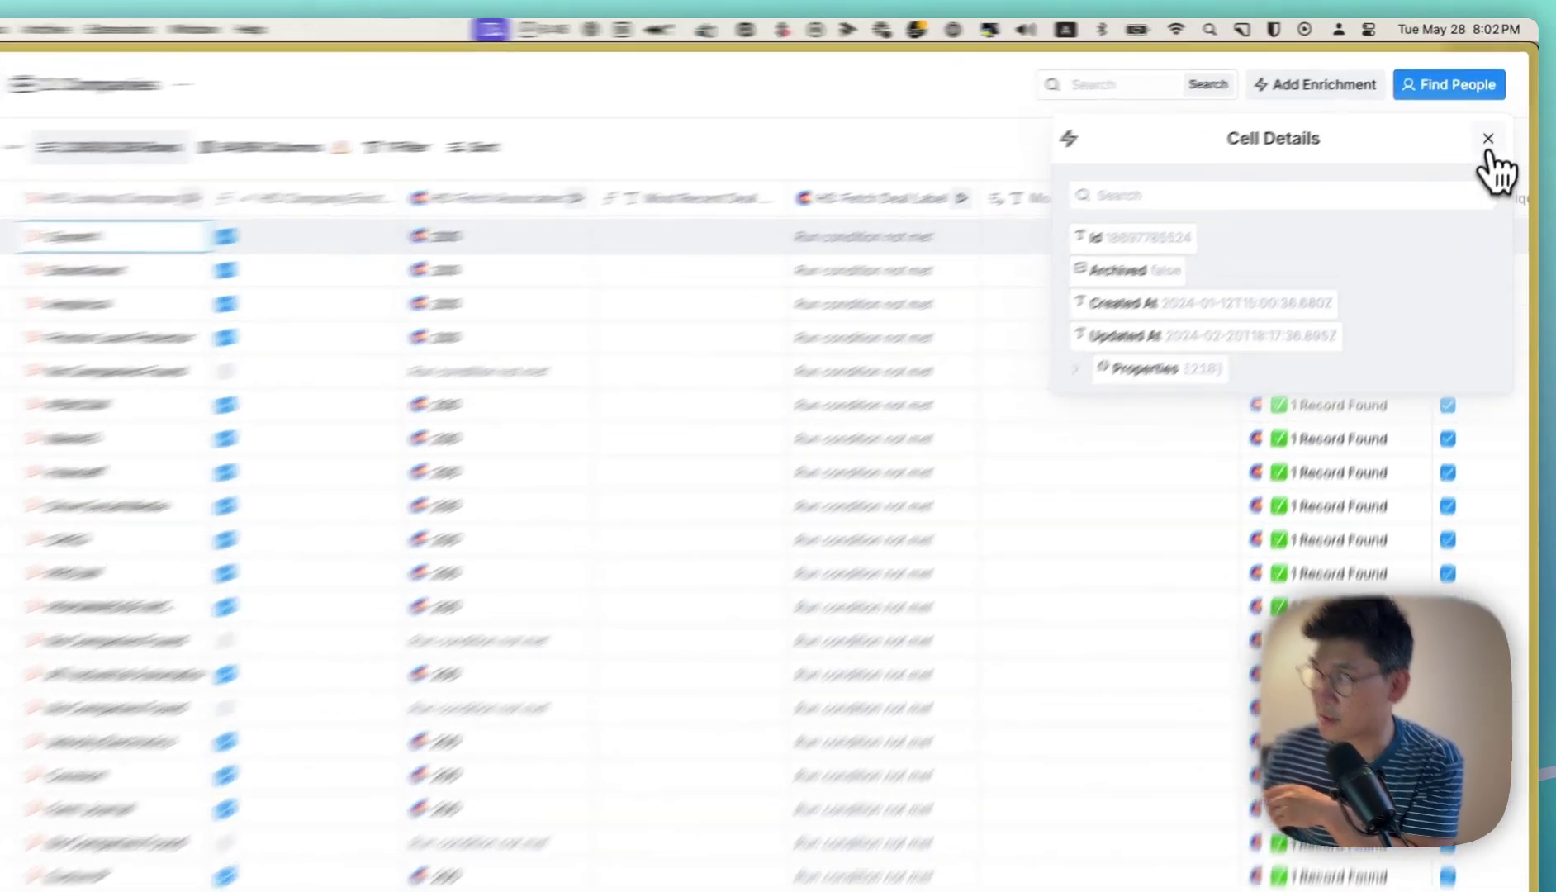
pyautogui.click(1497, 117)
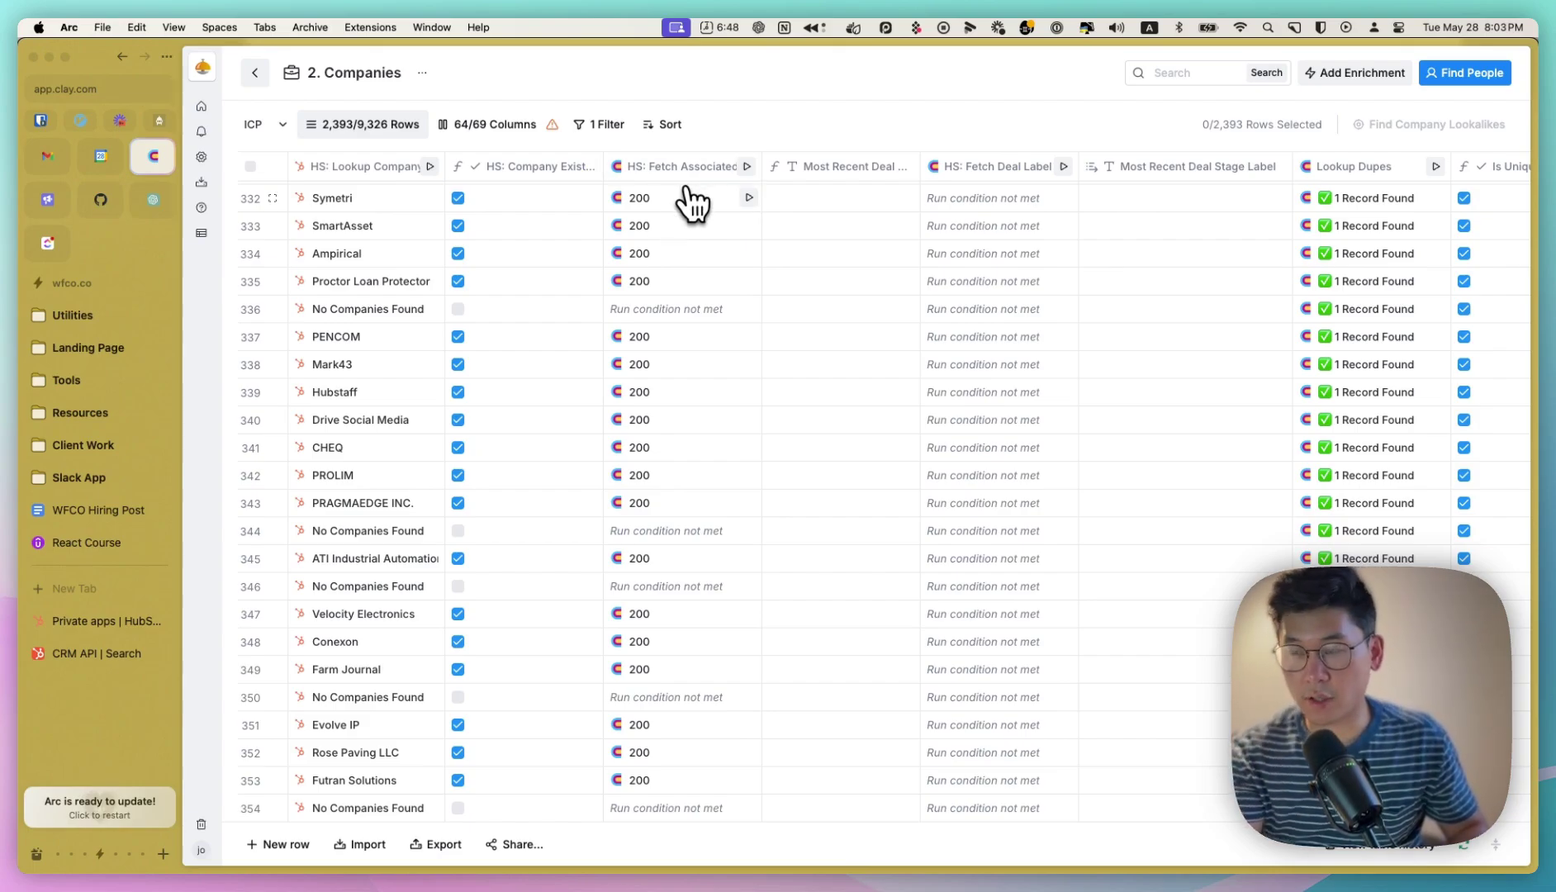
pyautogui.click(99, 620)
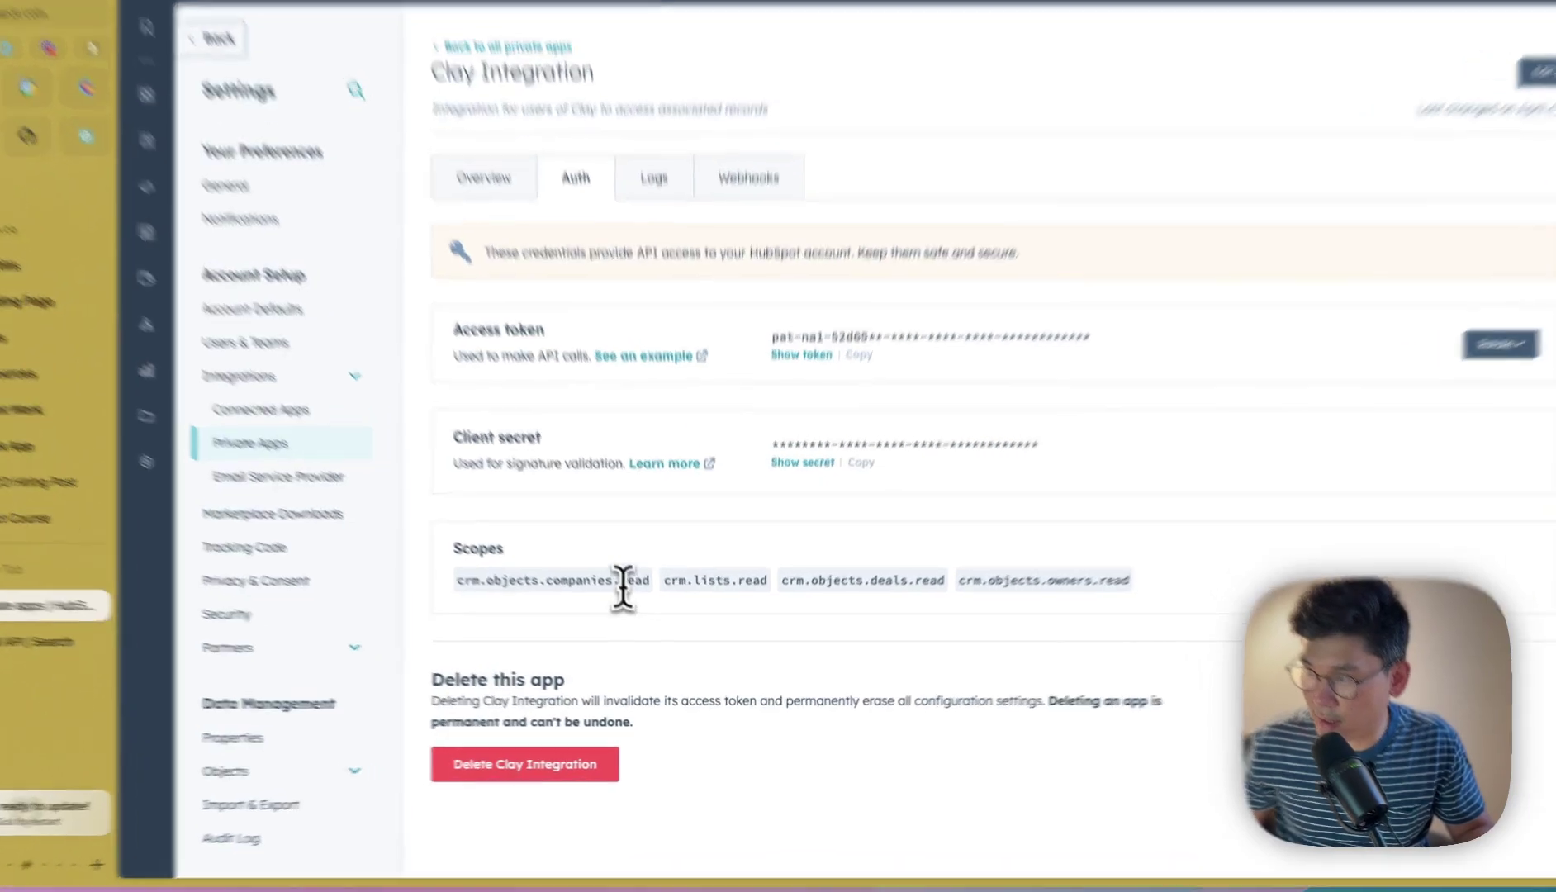
# Confirm the Clay Integration app grants read access on the companies and lists scopes.
pyautogui.doubleClick(650, 598)
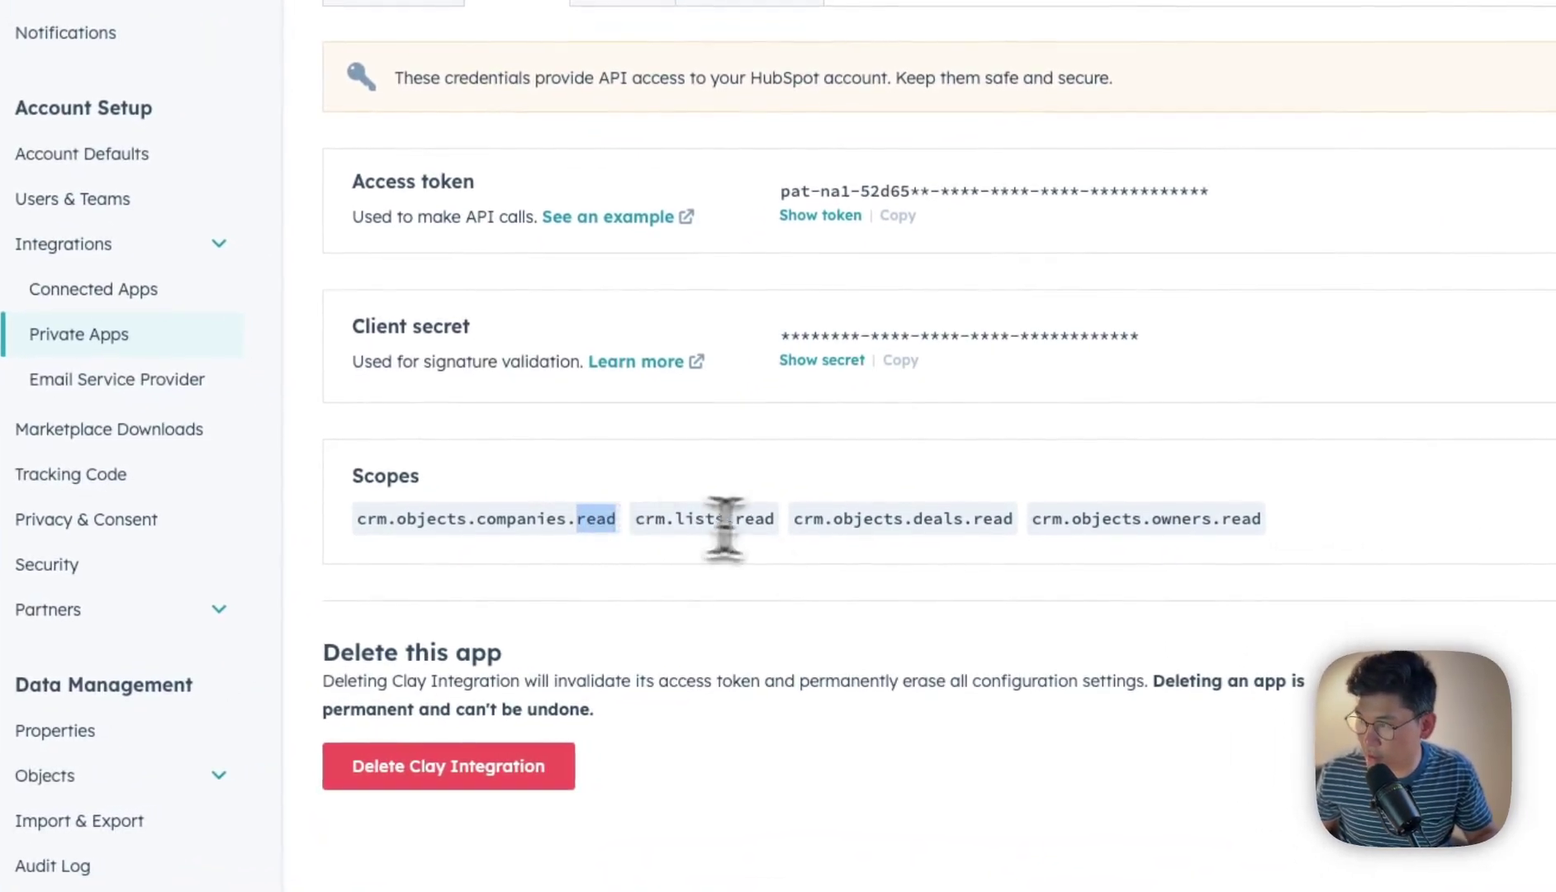
pyautogui.doubleClick(739, 519)
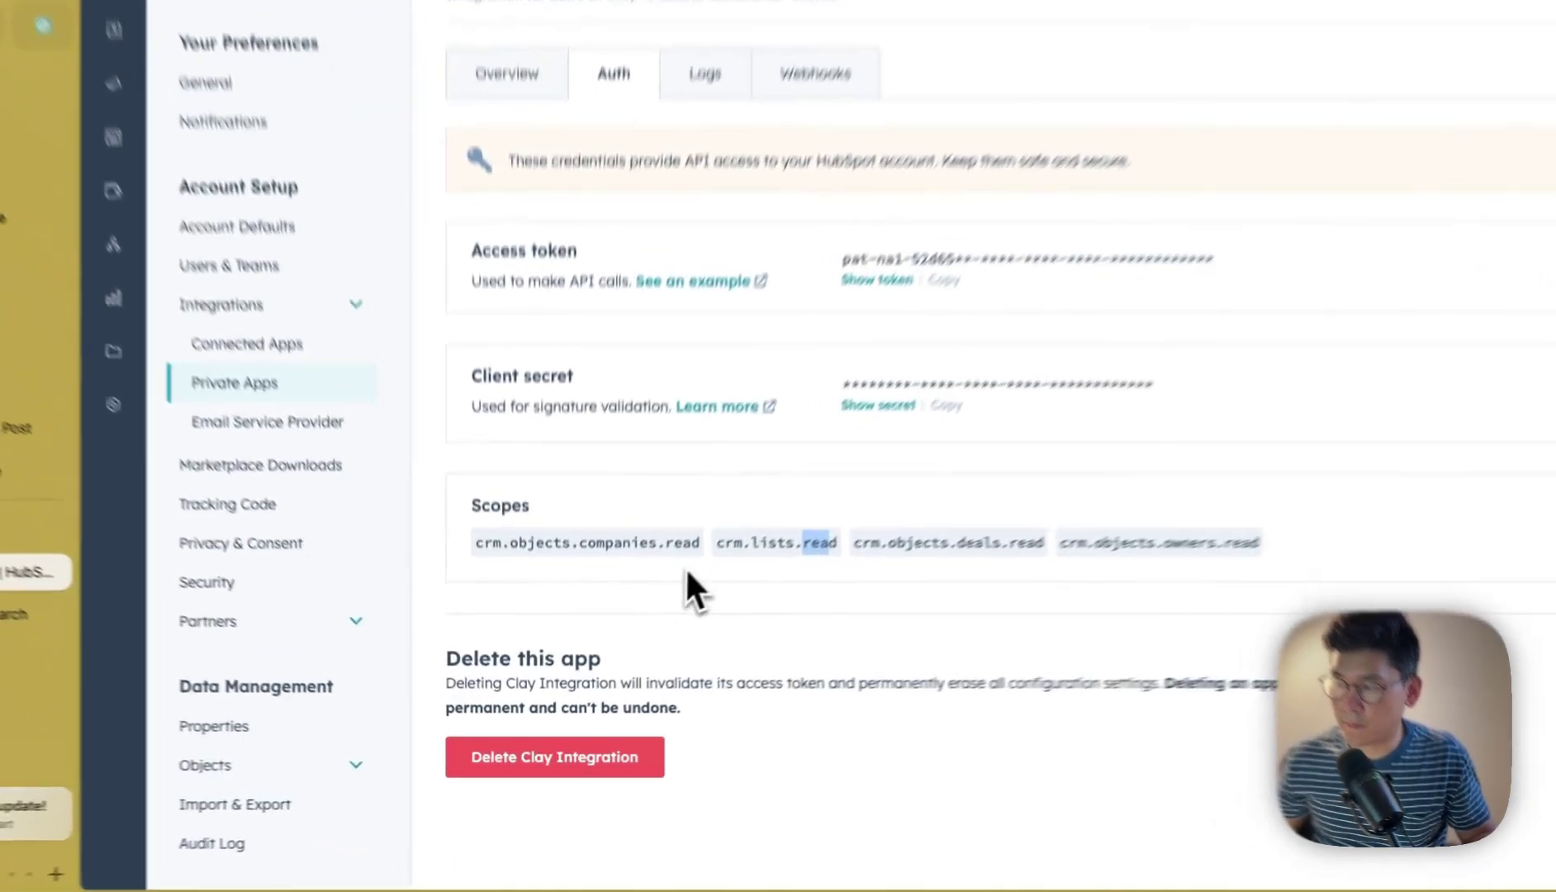
pyautogui.click(657, 637)
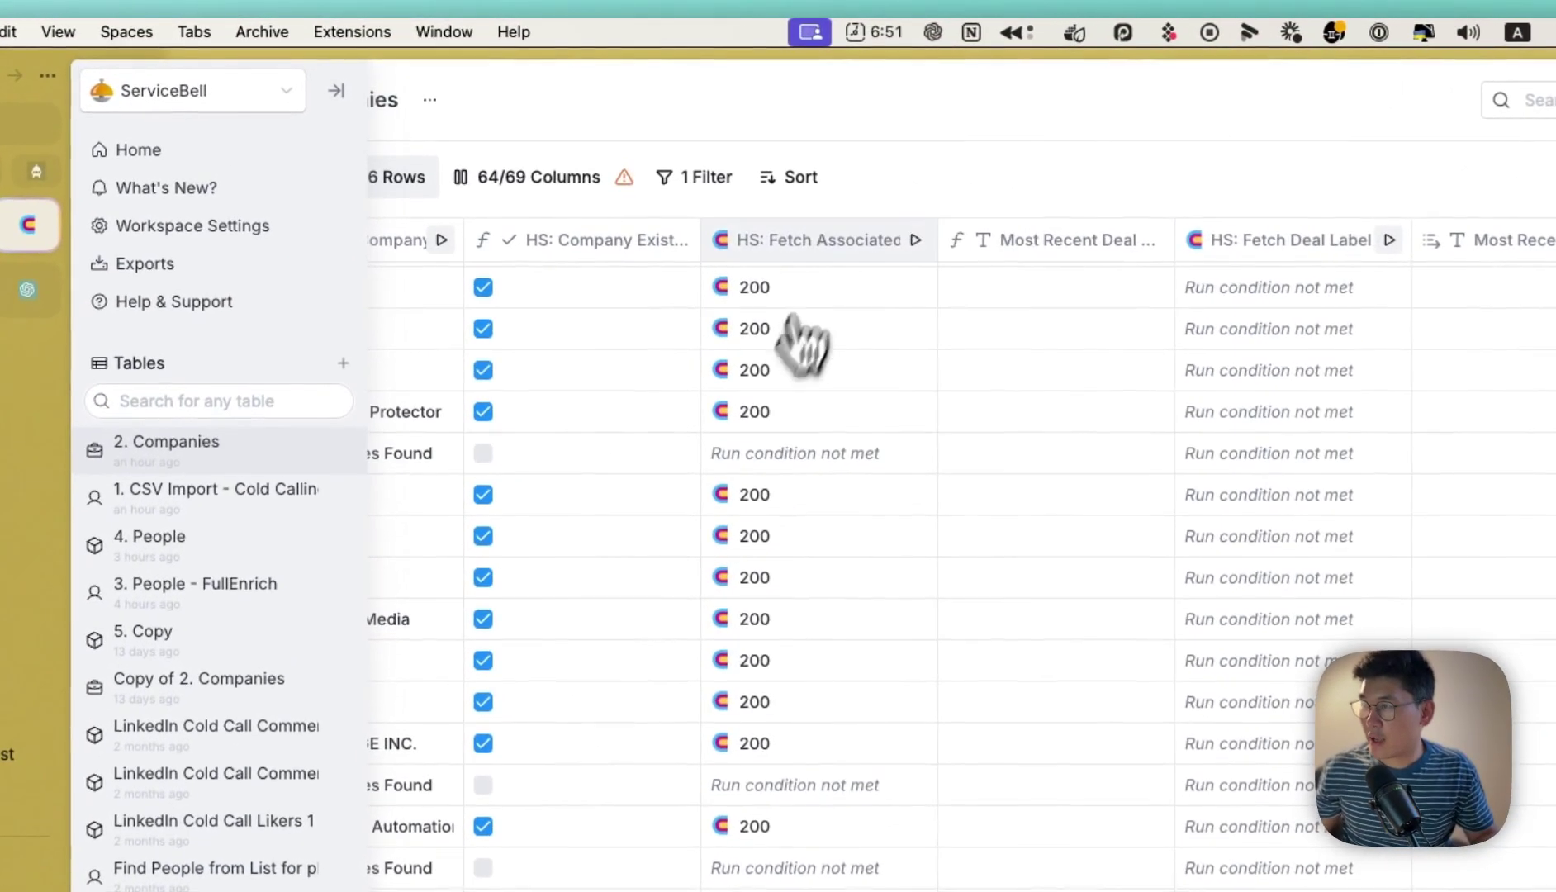
# Open the HS: Fetch Associated Deals column's HTTP API settings via Edit column.
pyautogui.click(788, 248)
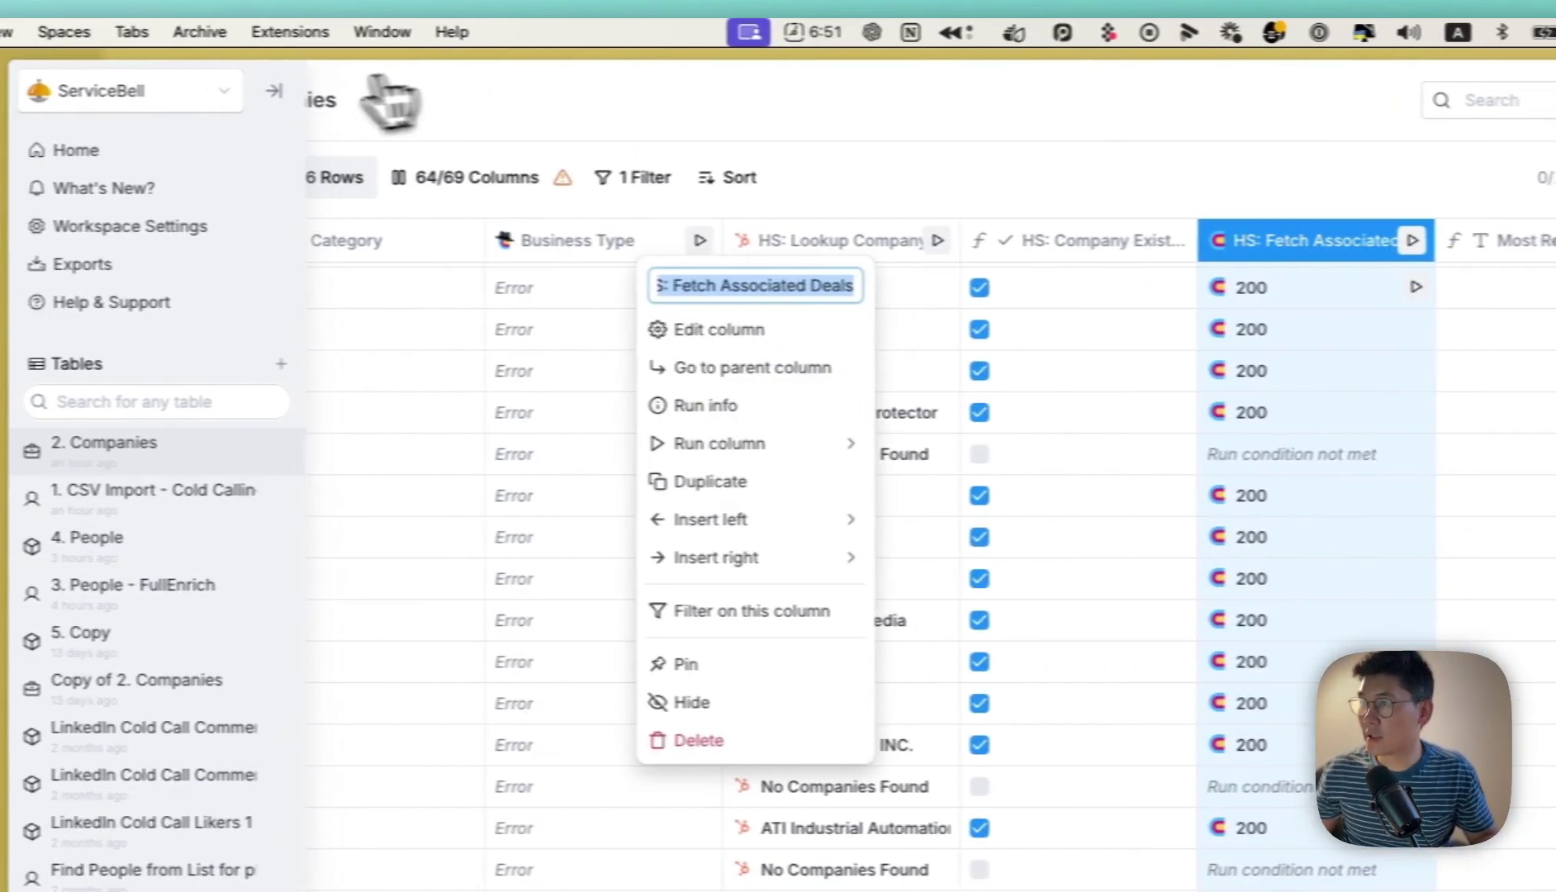
pyautogui.click(399, 132)
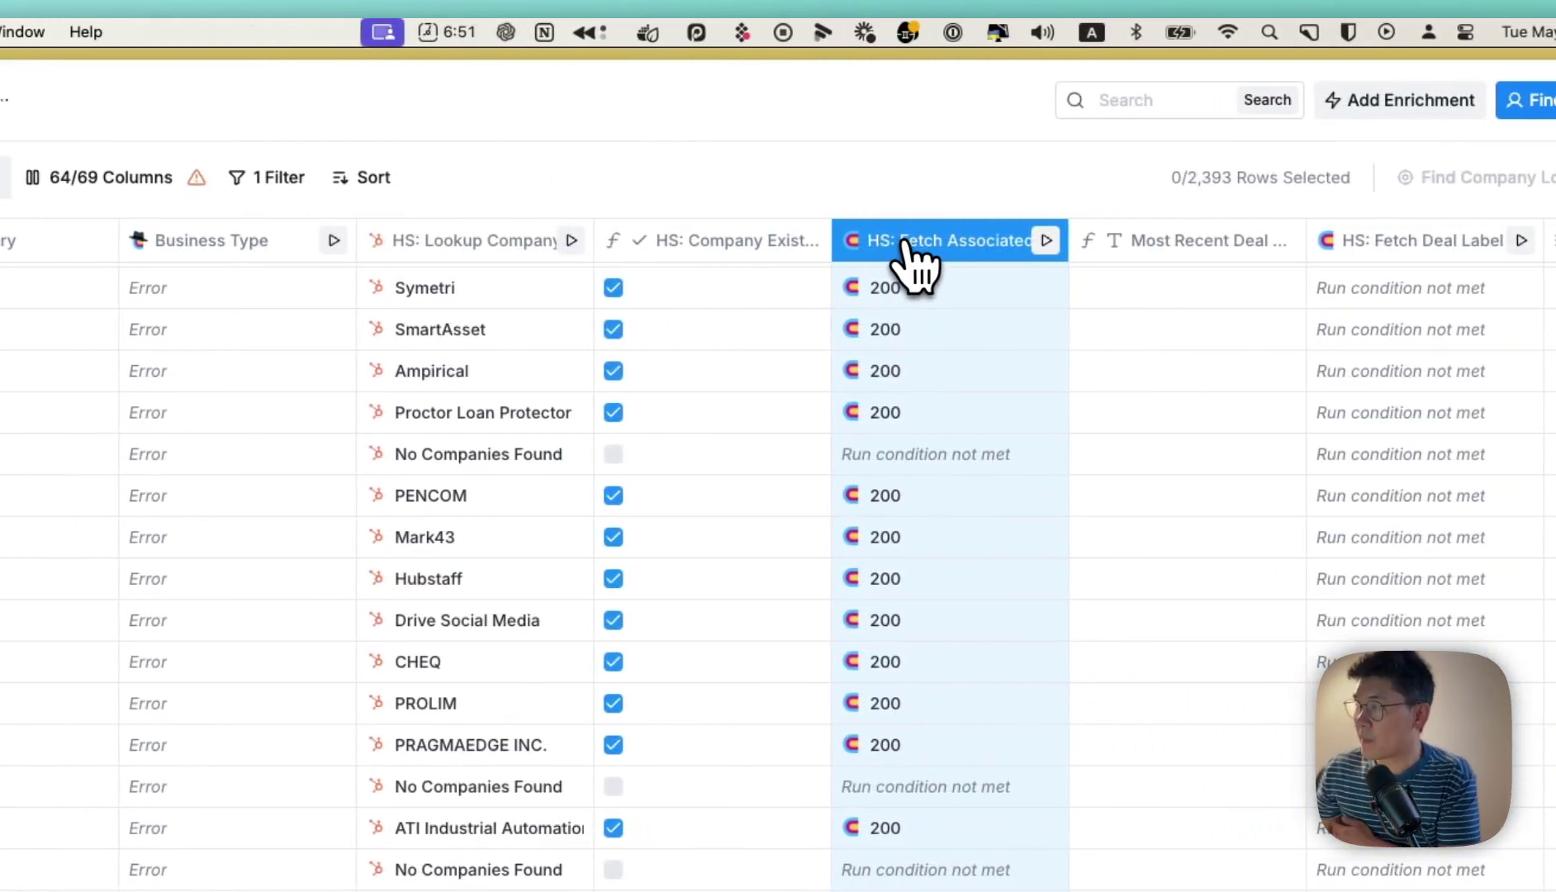
pyautogui.click(1301, 243)
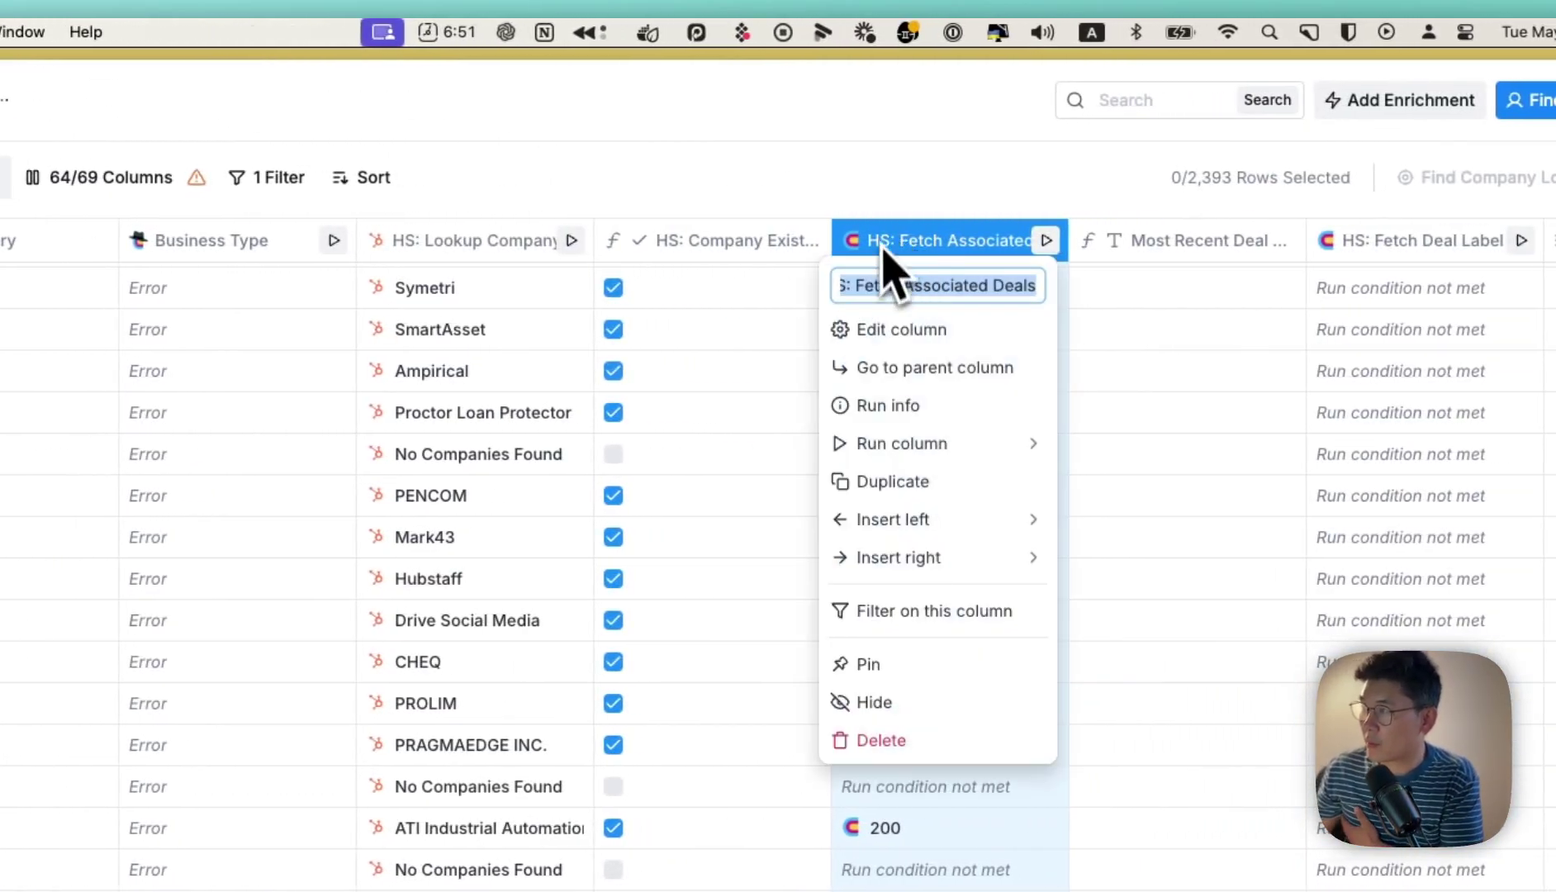
pyautogui.click(892, 330)
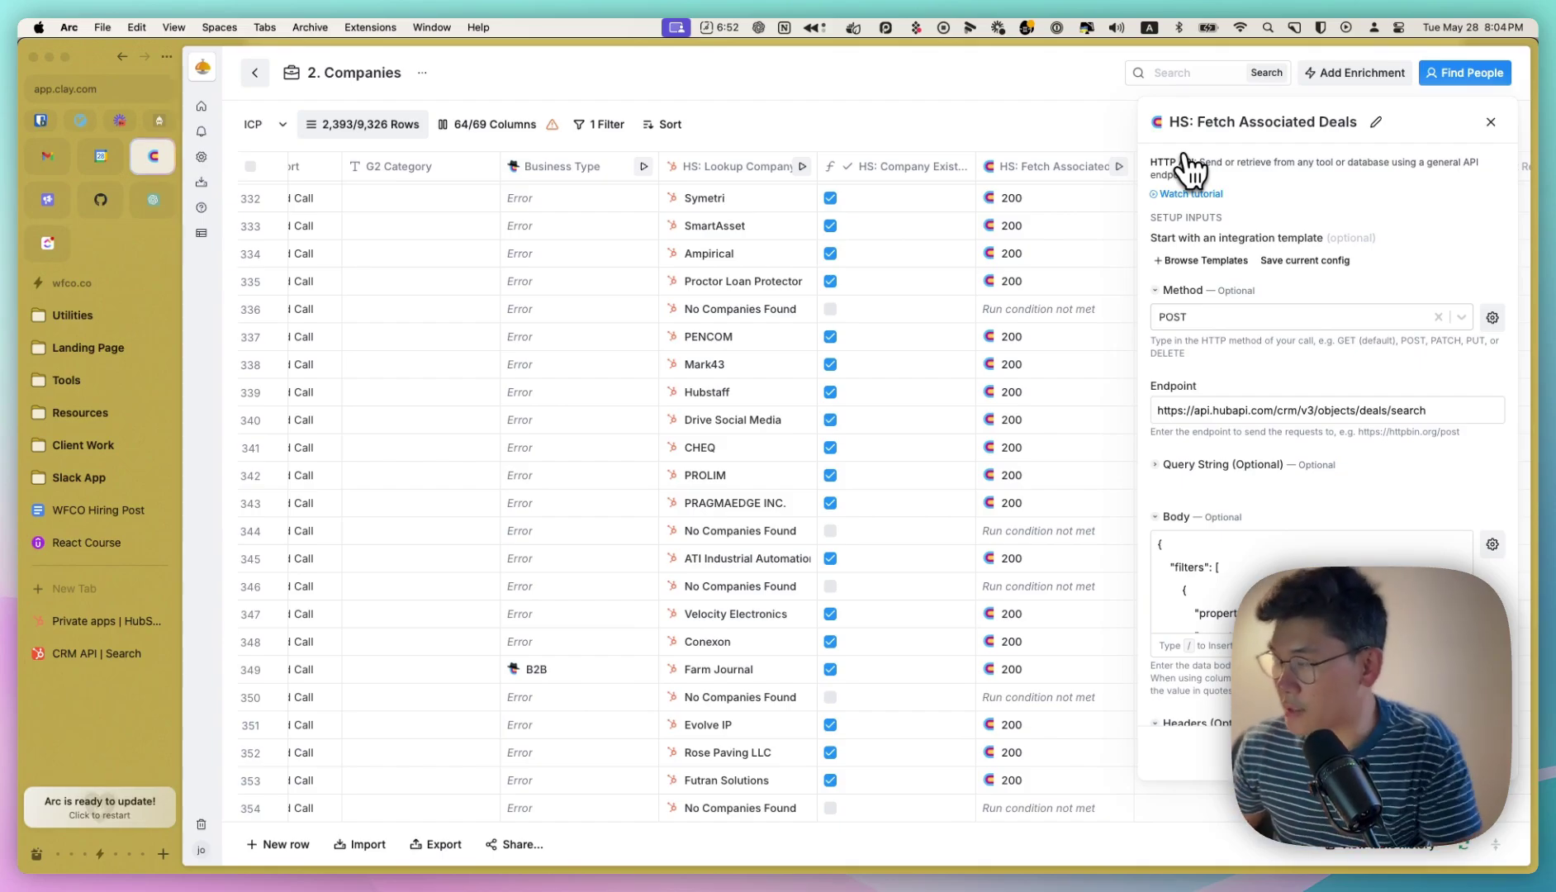
pyautogui.click(78, 656)
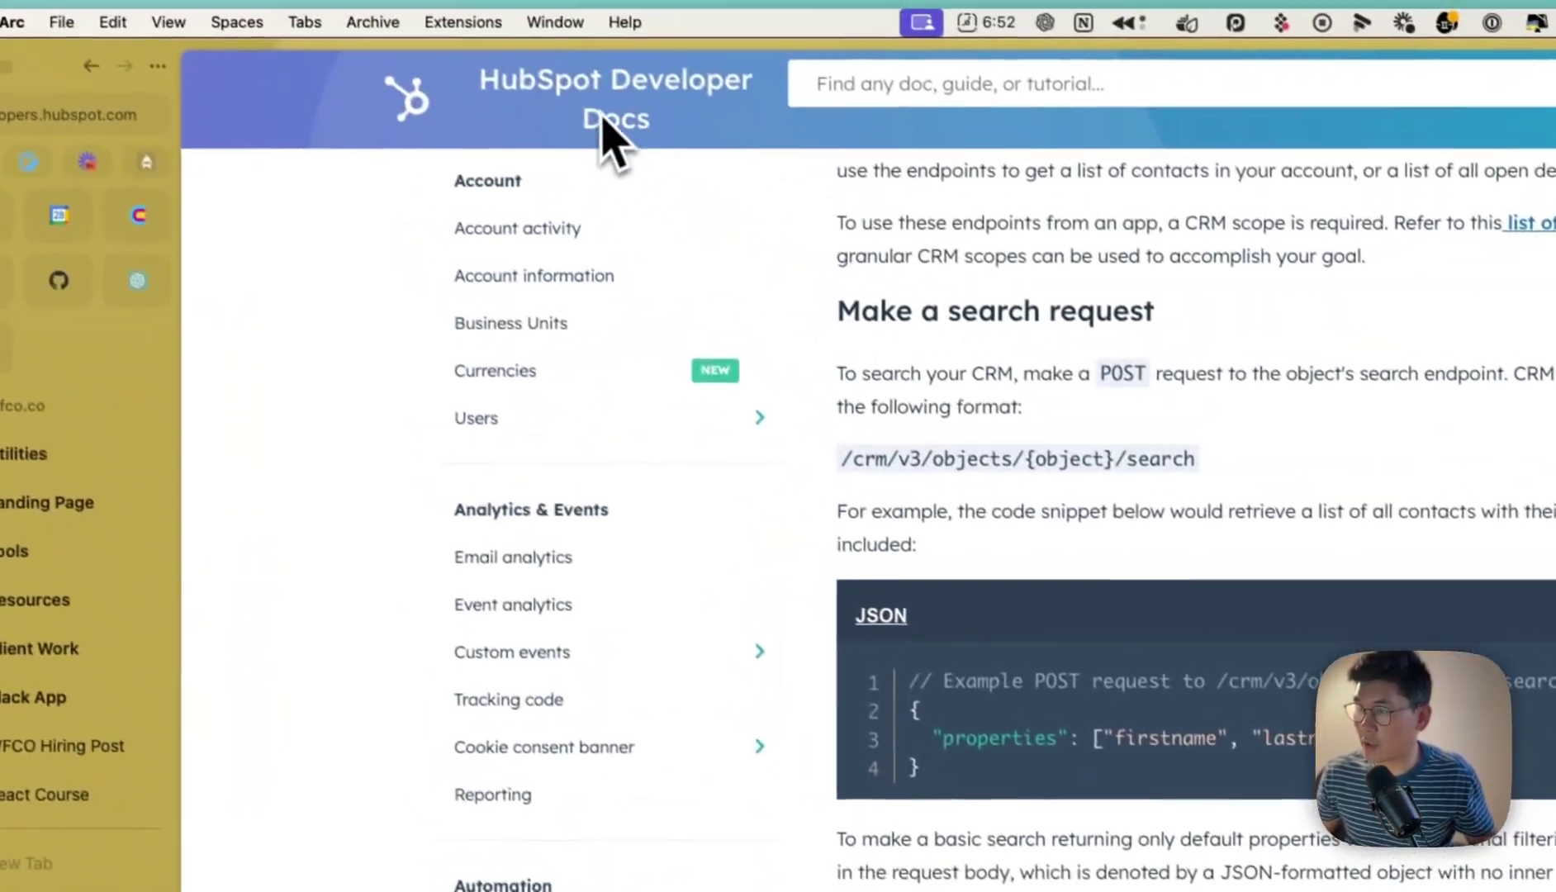
pyautogui.scroll(1, 694, 289)
pyautogui.scroll(-8, 580, 381)
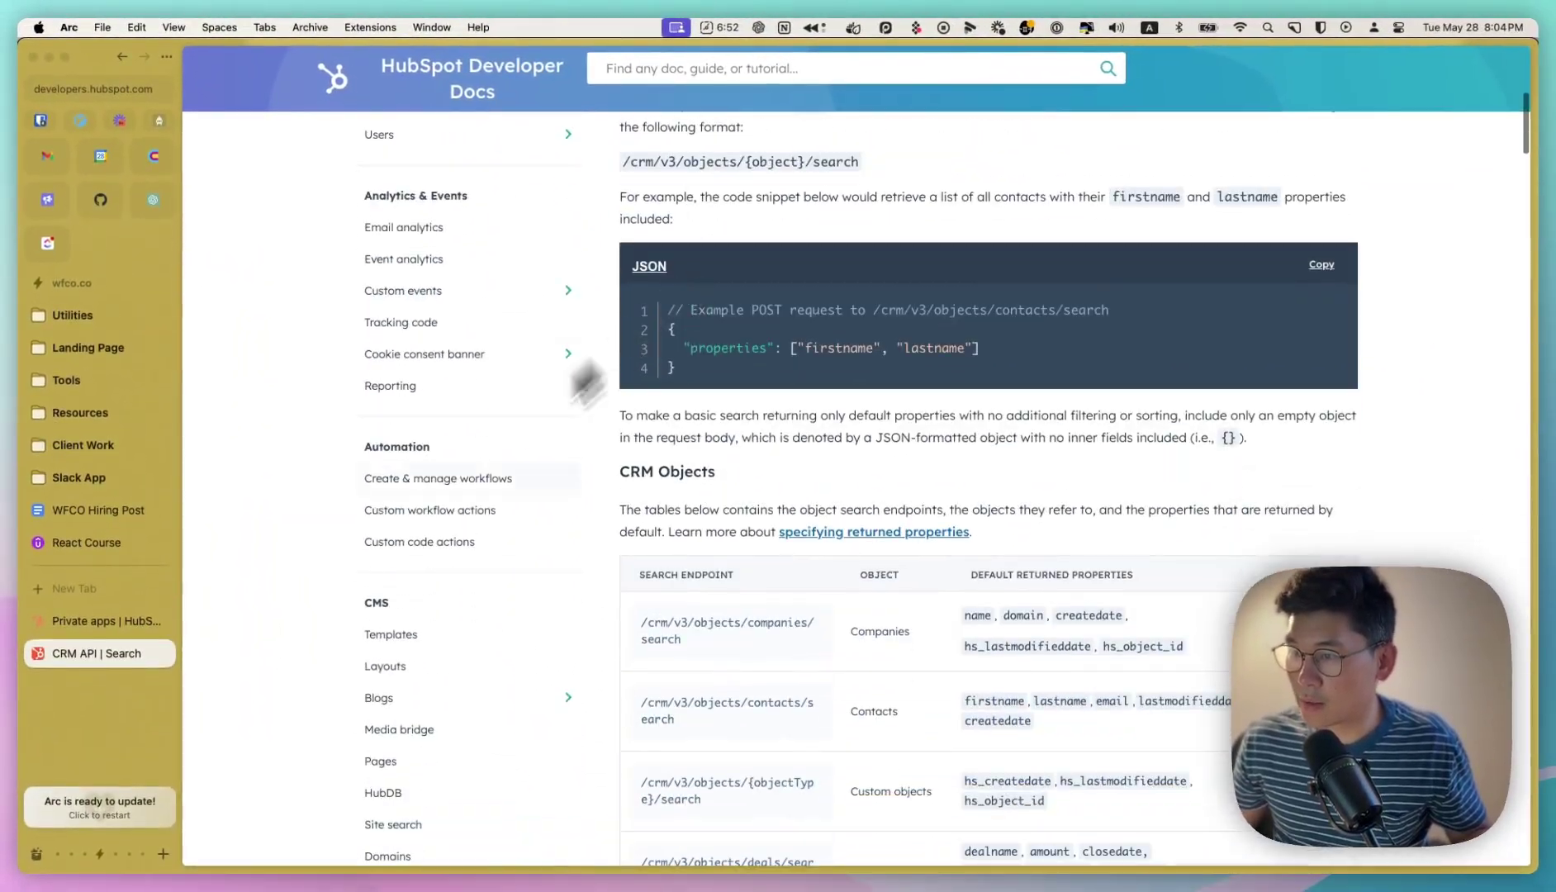
pyautogui.scroll(-4, 405, 570)
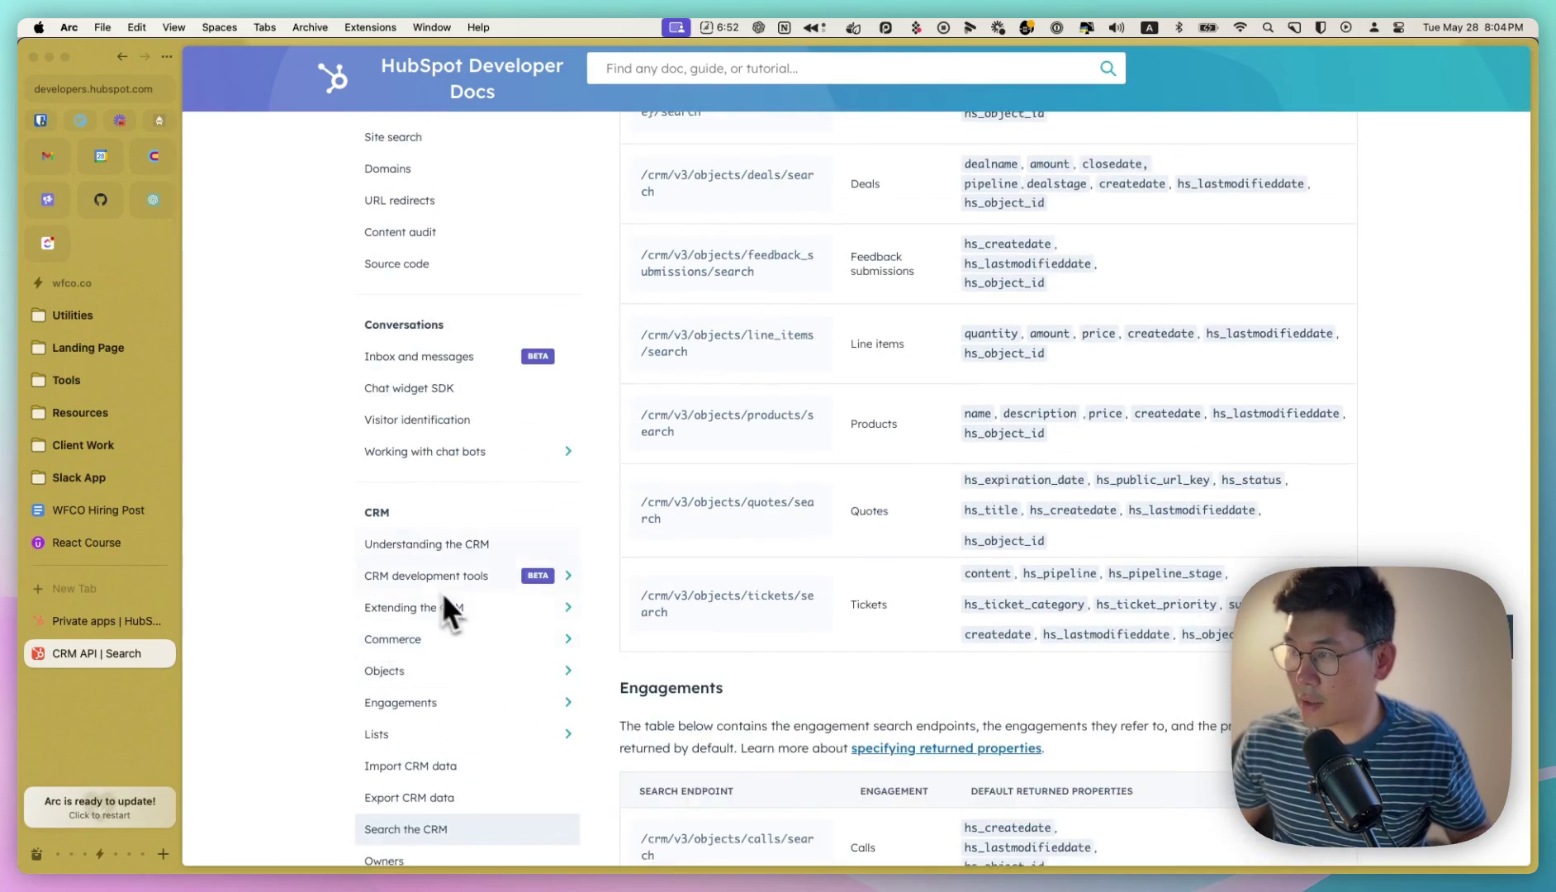
pyautogui.scroll(8, 430, 603)
pyautogui.scroll(1, 495, 595)
pyautogui.scroll(-3, 743, 586)
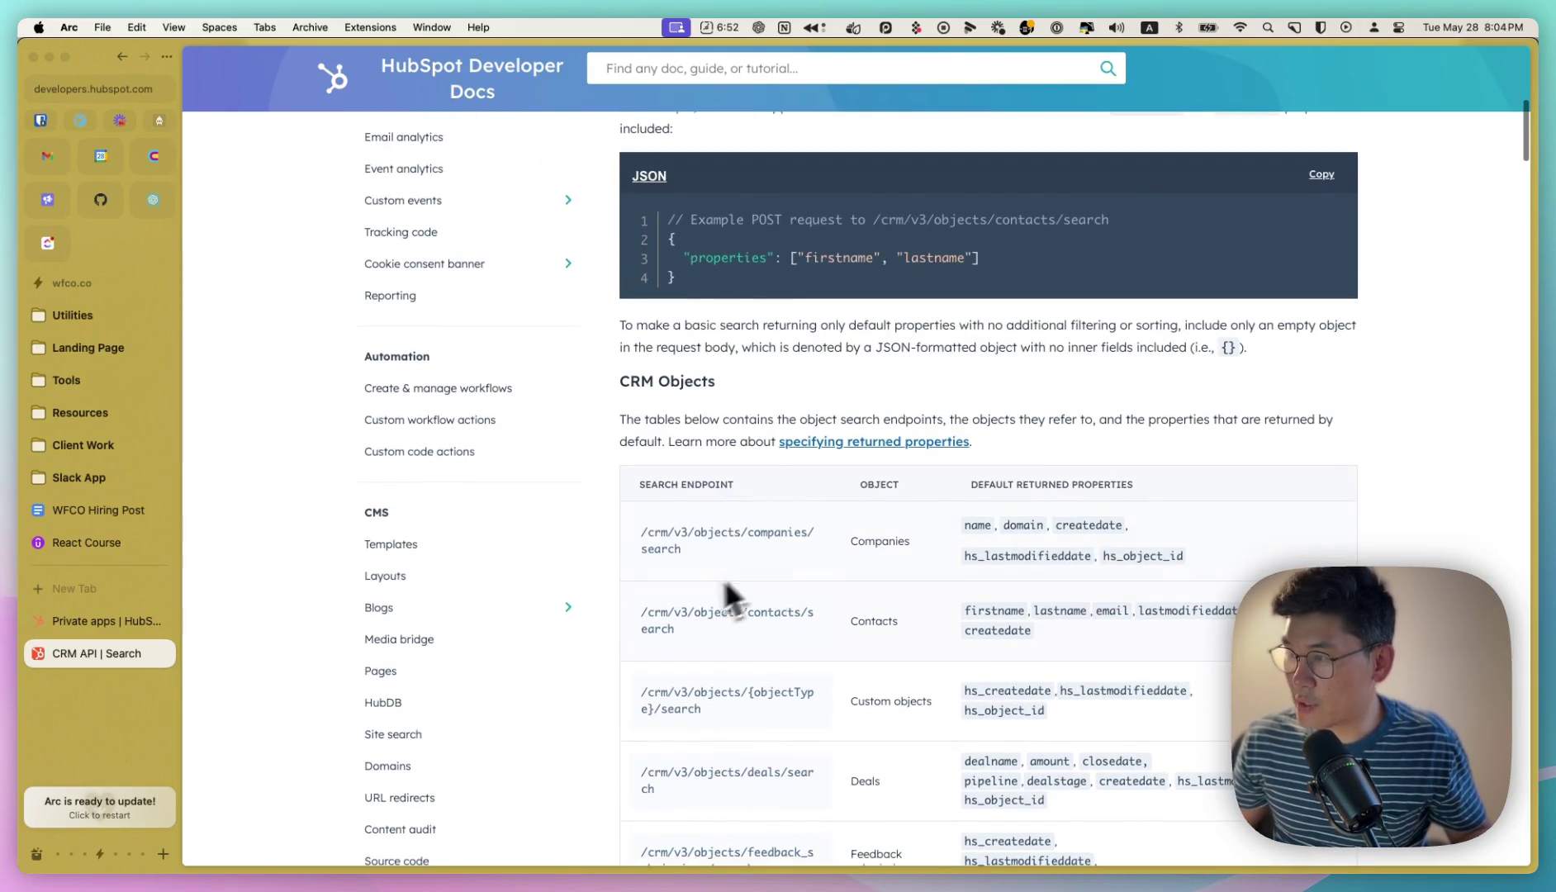
pyautogui.moveTo(639, 486); pyautogui.dragTo(732, 487)
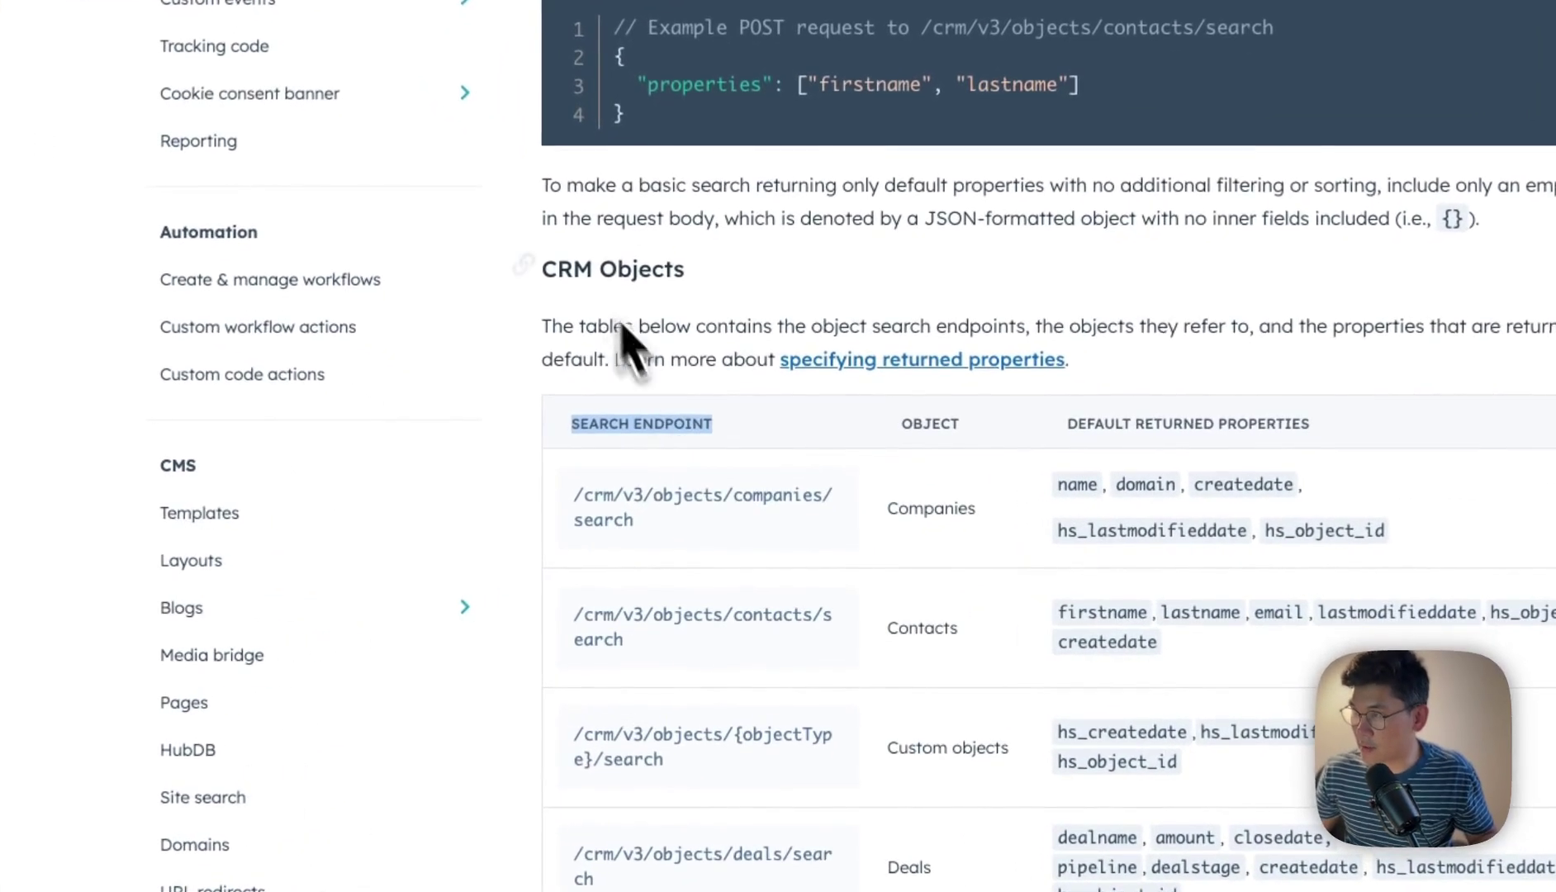
pyautogui.scroll(-3, 712, 437)
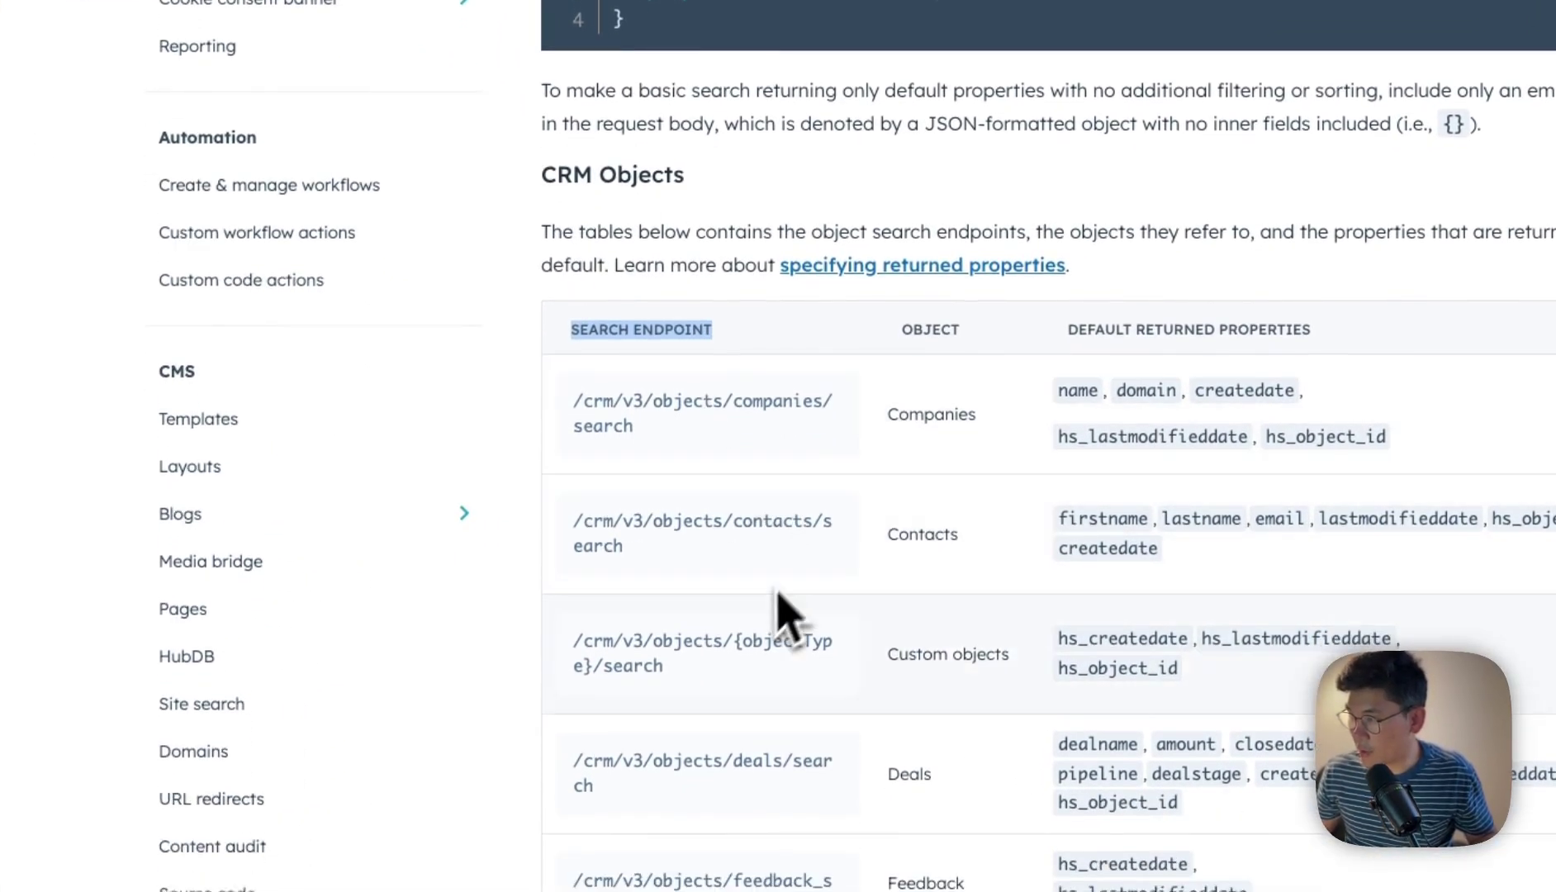
pyautogui.moveTo(574, 633); pyautogui.dragTo(645, 694)
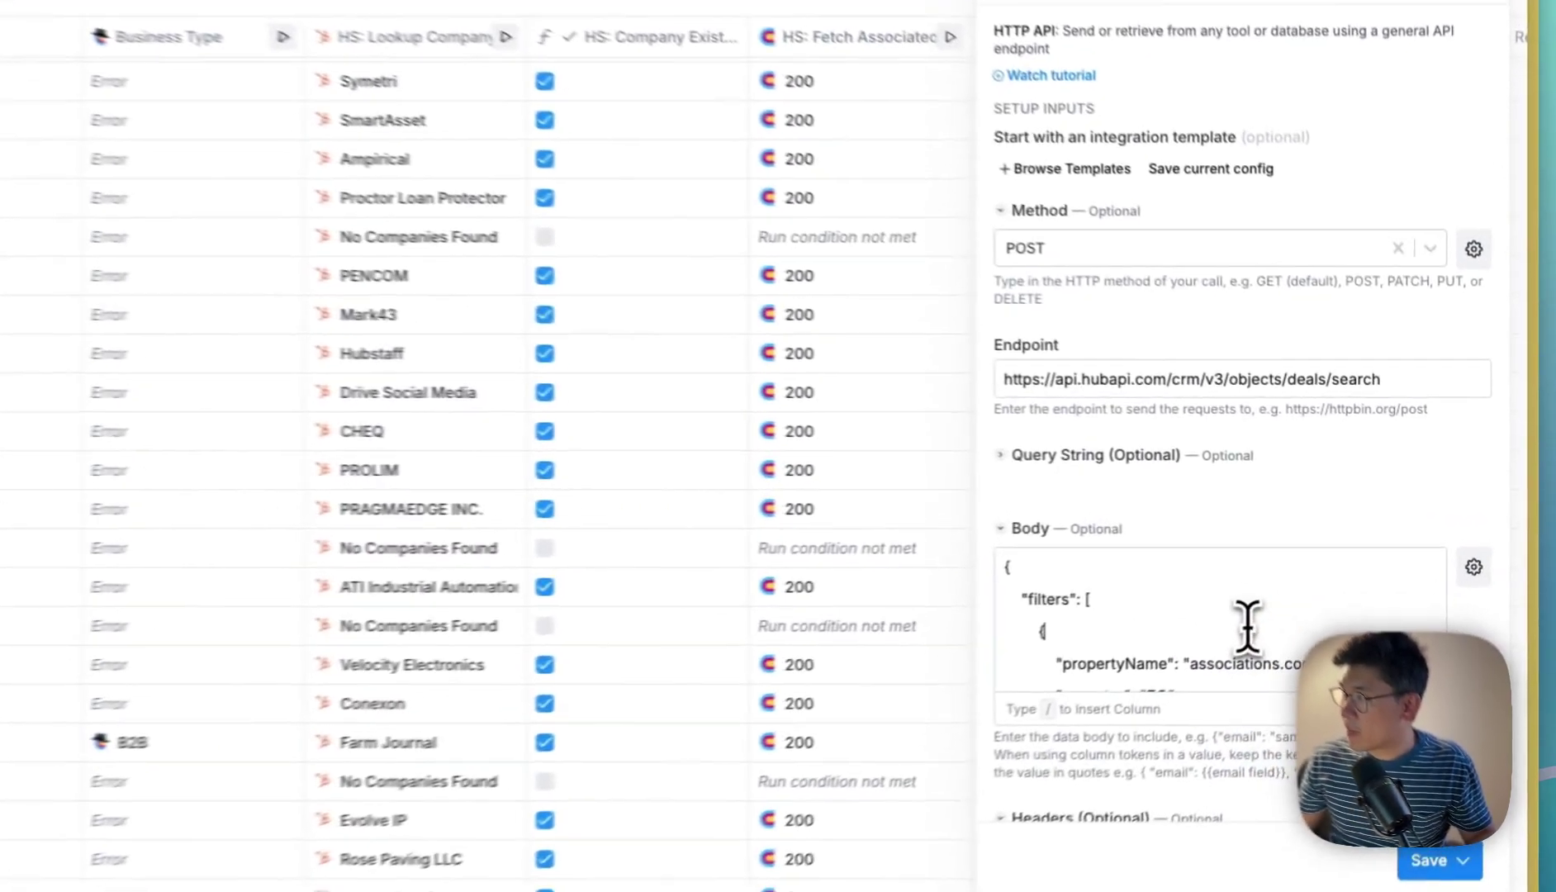
# Expand the JSON filters body of the deals search request, then close the panel.
pyautogui.click(1247, 626)
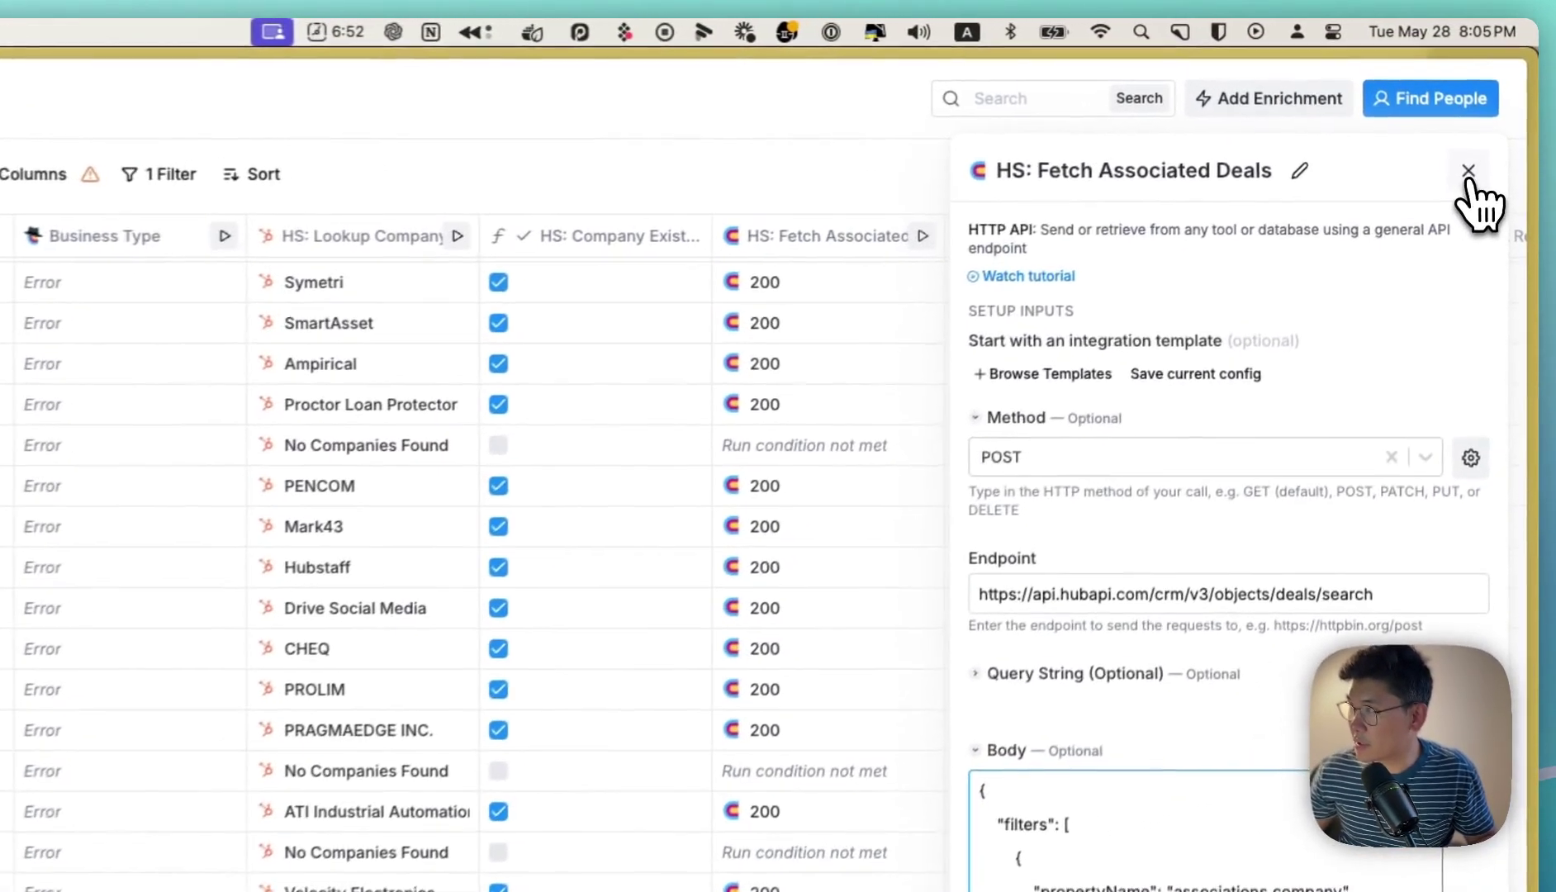
pyautogui.click(1491, 122)
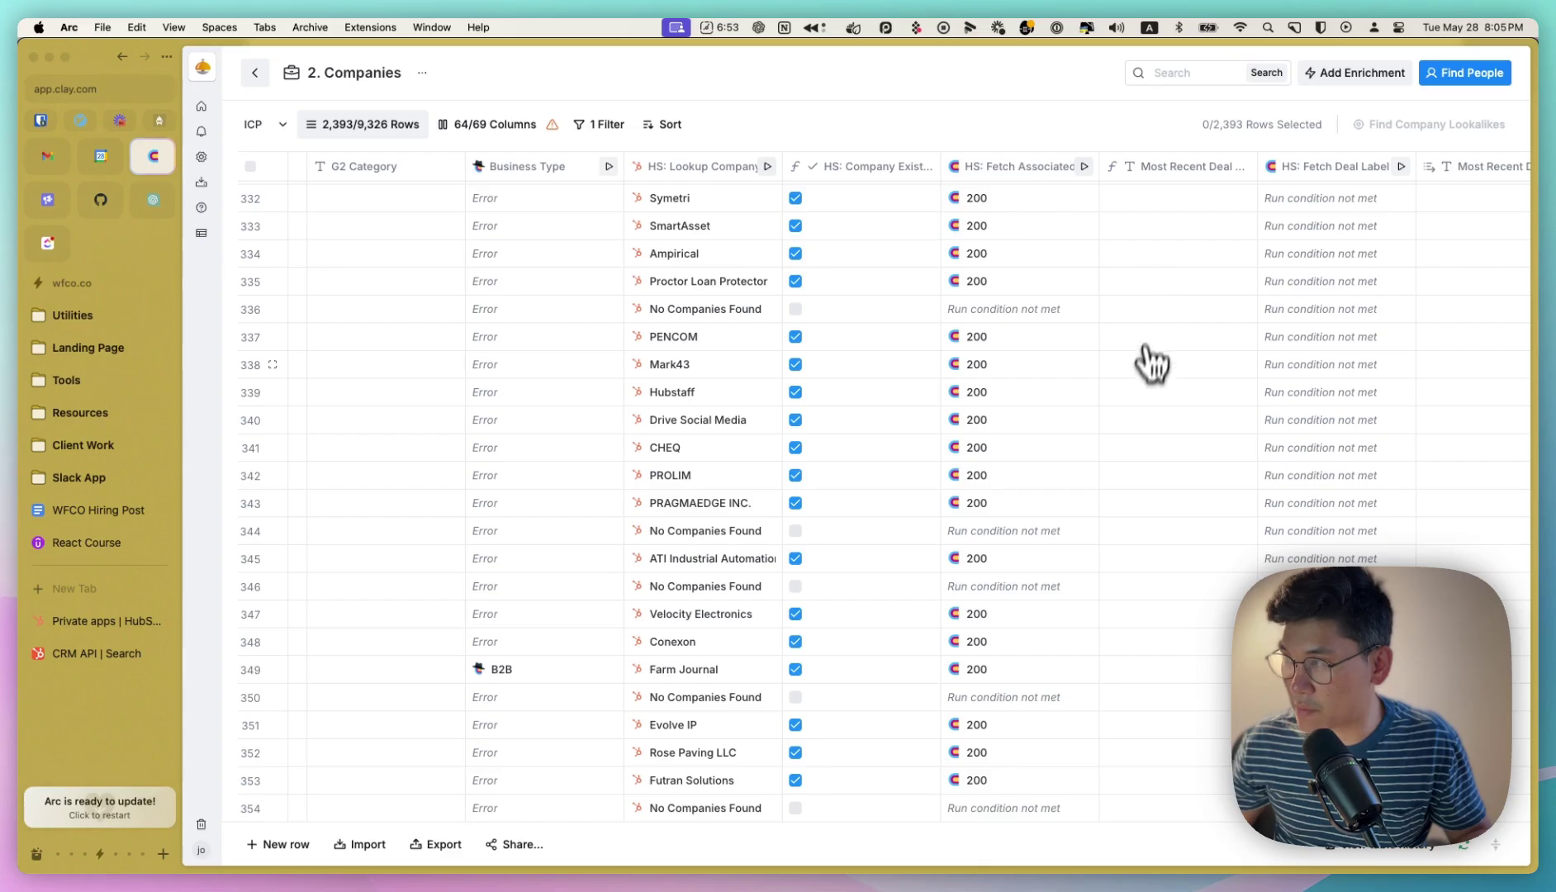
# Scroll to the deal stage columns and row 358 showing 'Existing Stuck Pipeline'.
pyautogui.hscroll(5, 1146, 379)
pyautogui.hscroll(1, 1144, 385)
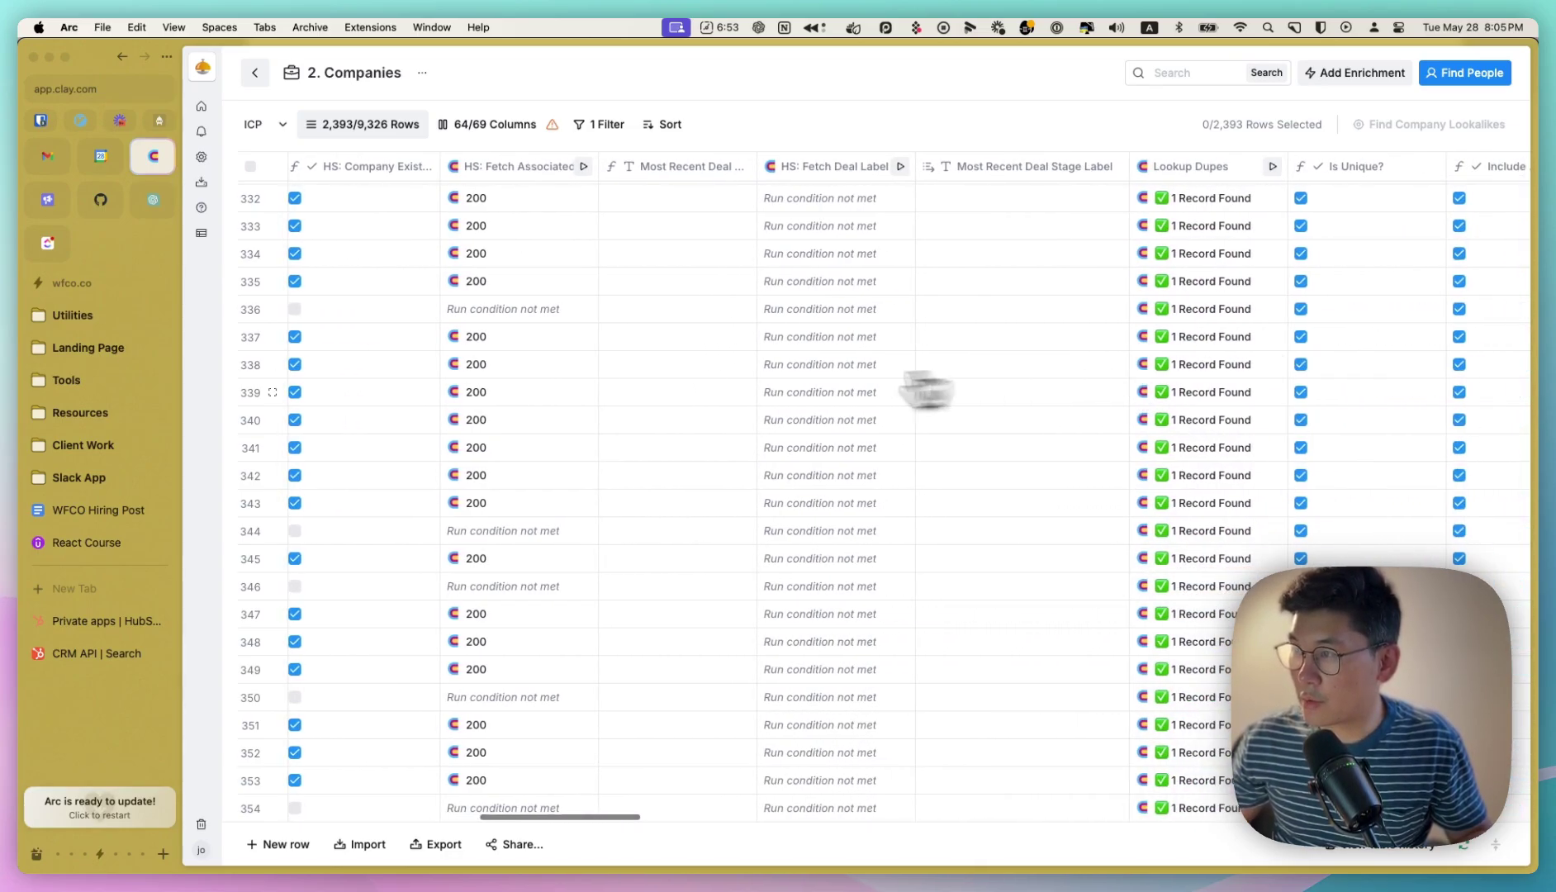
pyautogui.scroll(-5, 751, 396)
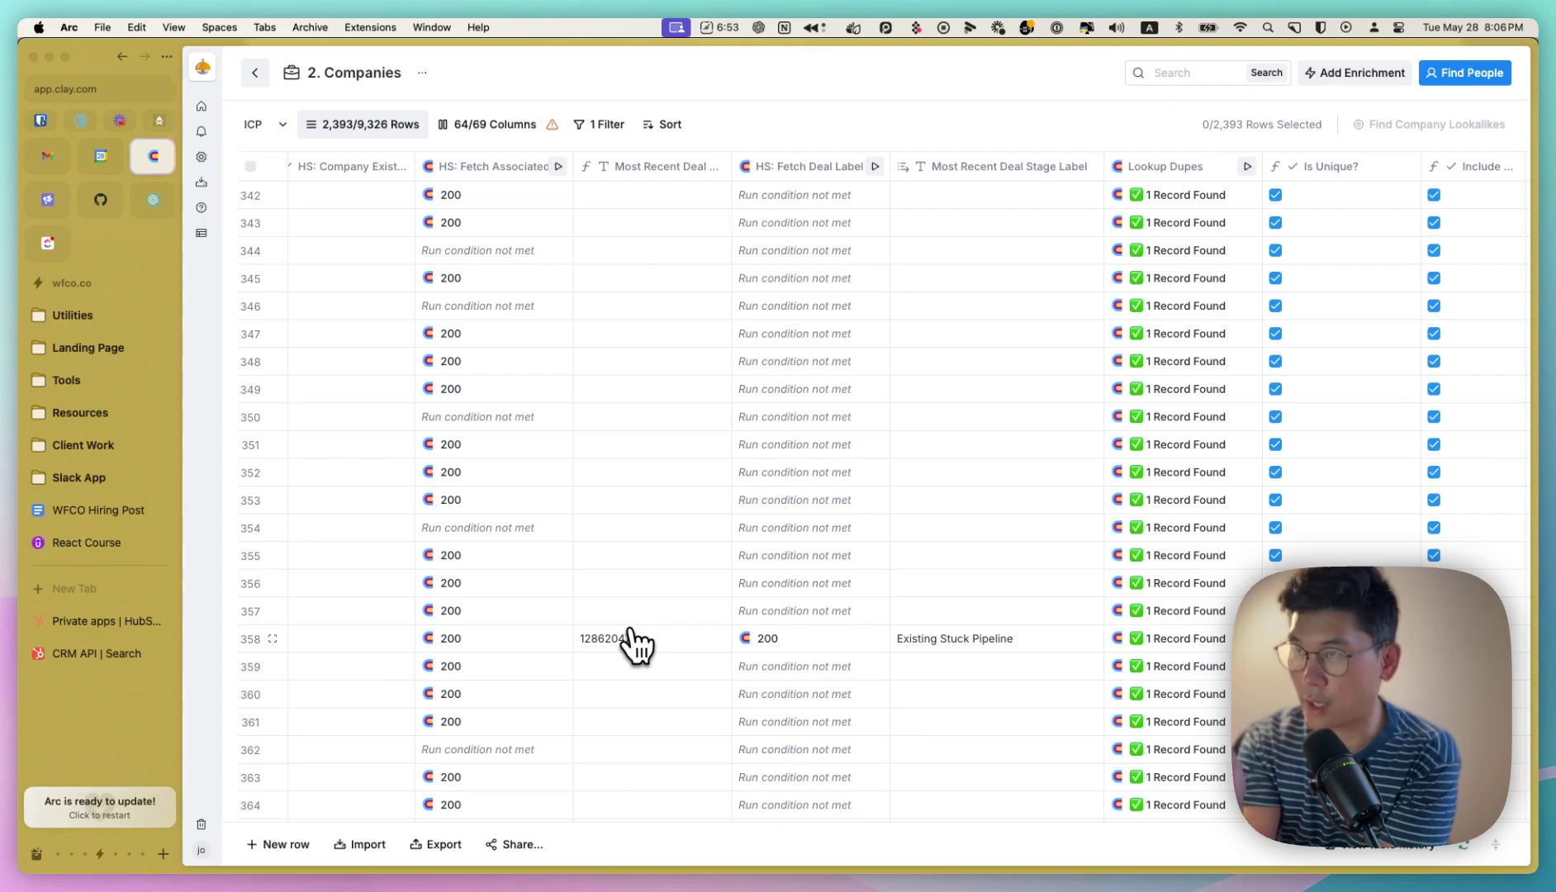
# Scroll right to the HS: Get Owner ID, HS: Owner ID and Create/Update Company columns.
pyautogui.hscroll(5, 1147, 643)
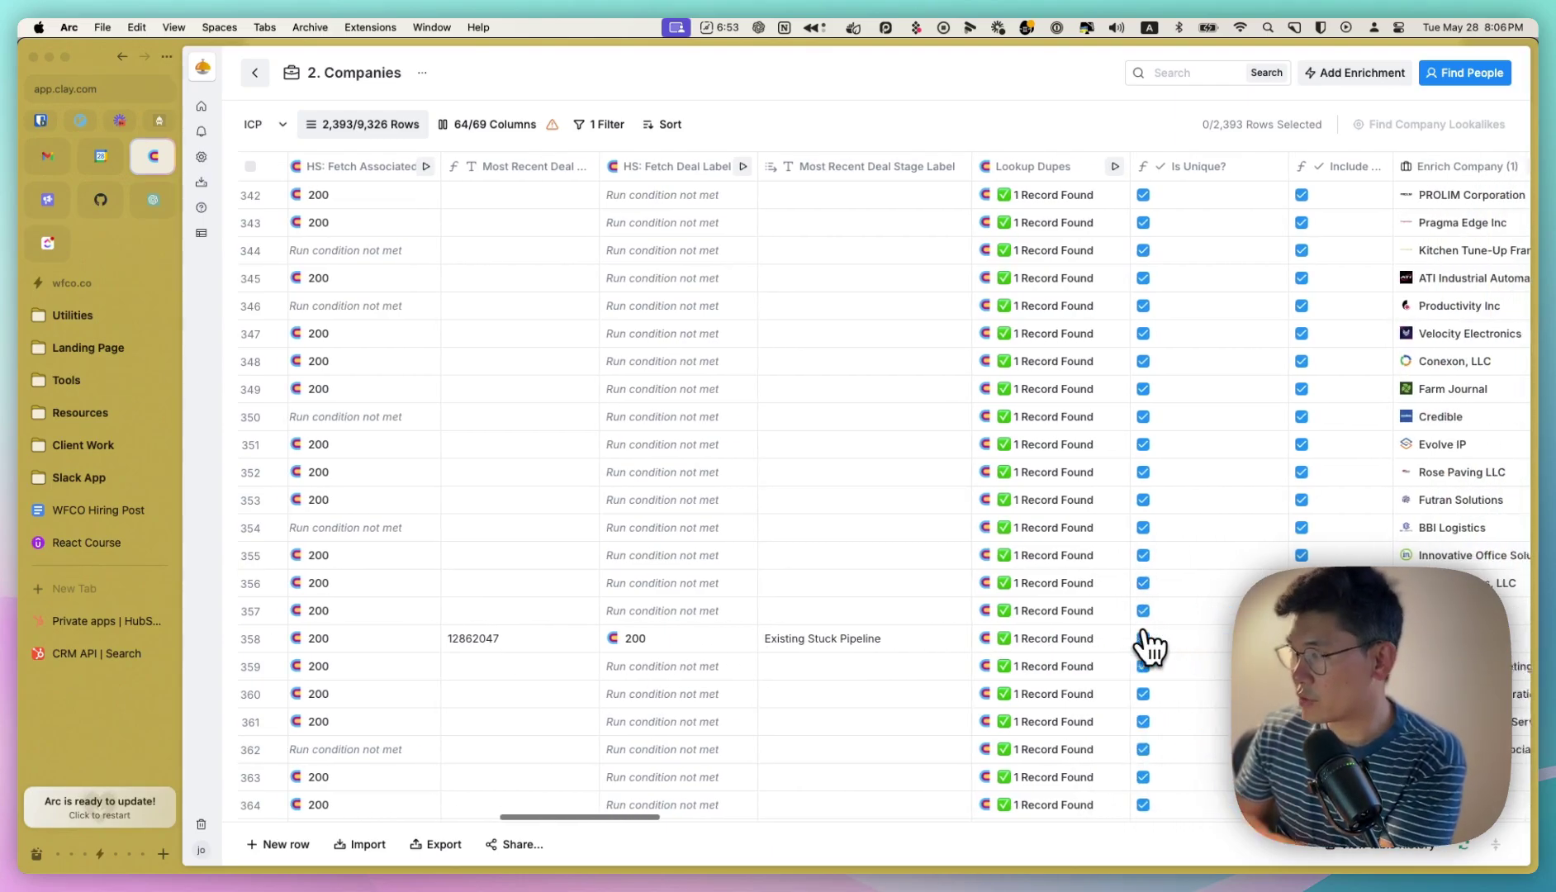
pyautogui.hscroll(8, 1146, 643)
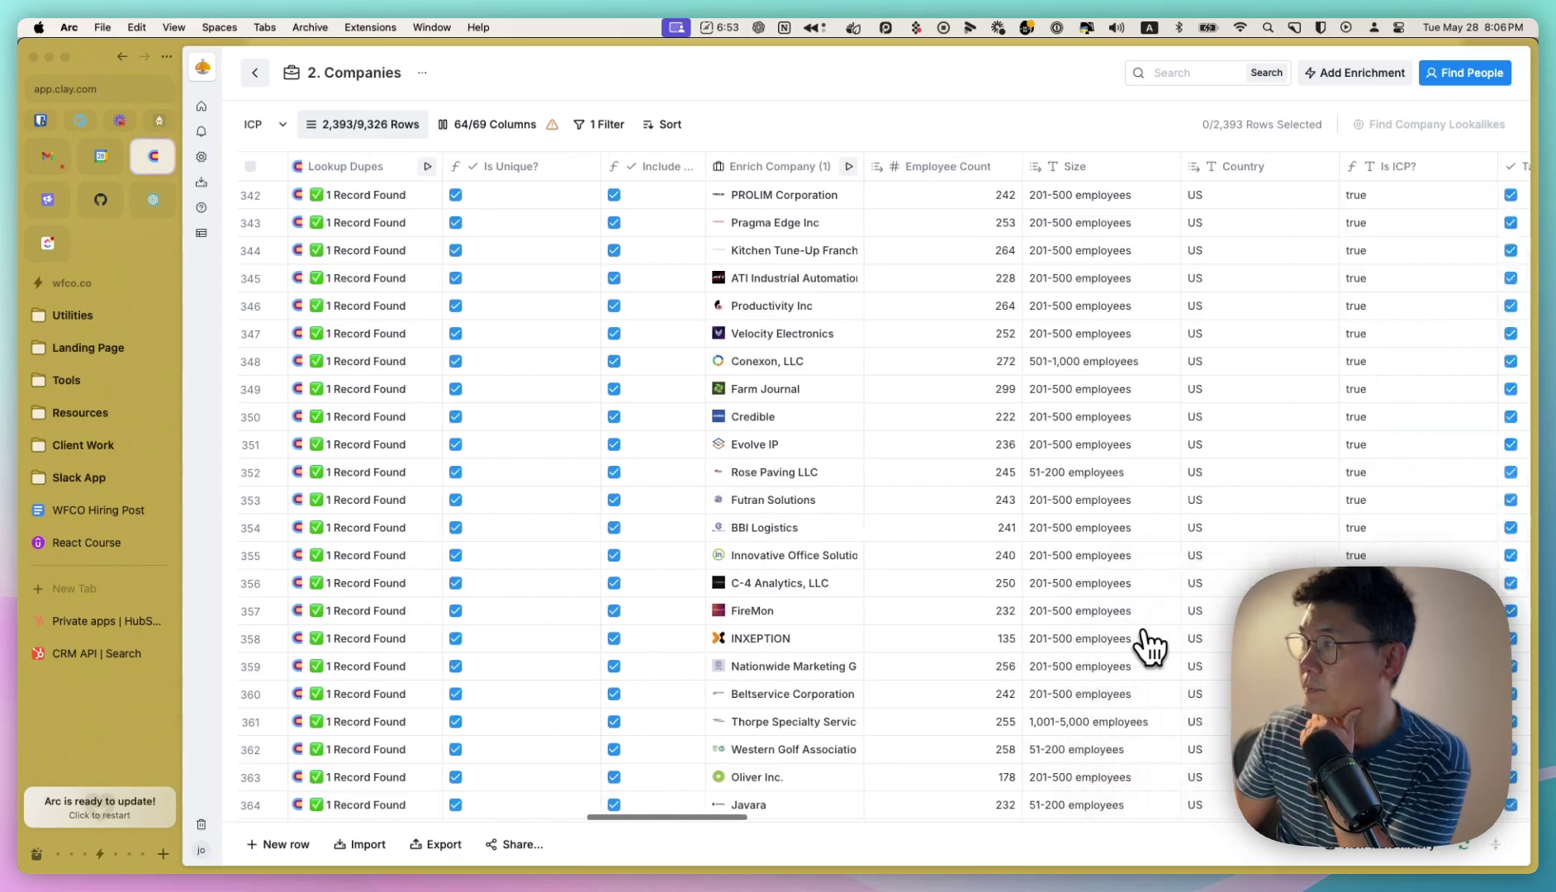
pyautogui.hscroll(10, 1146, 643)
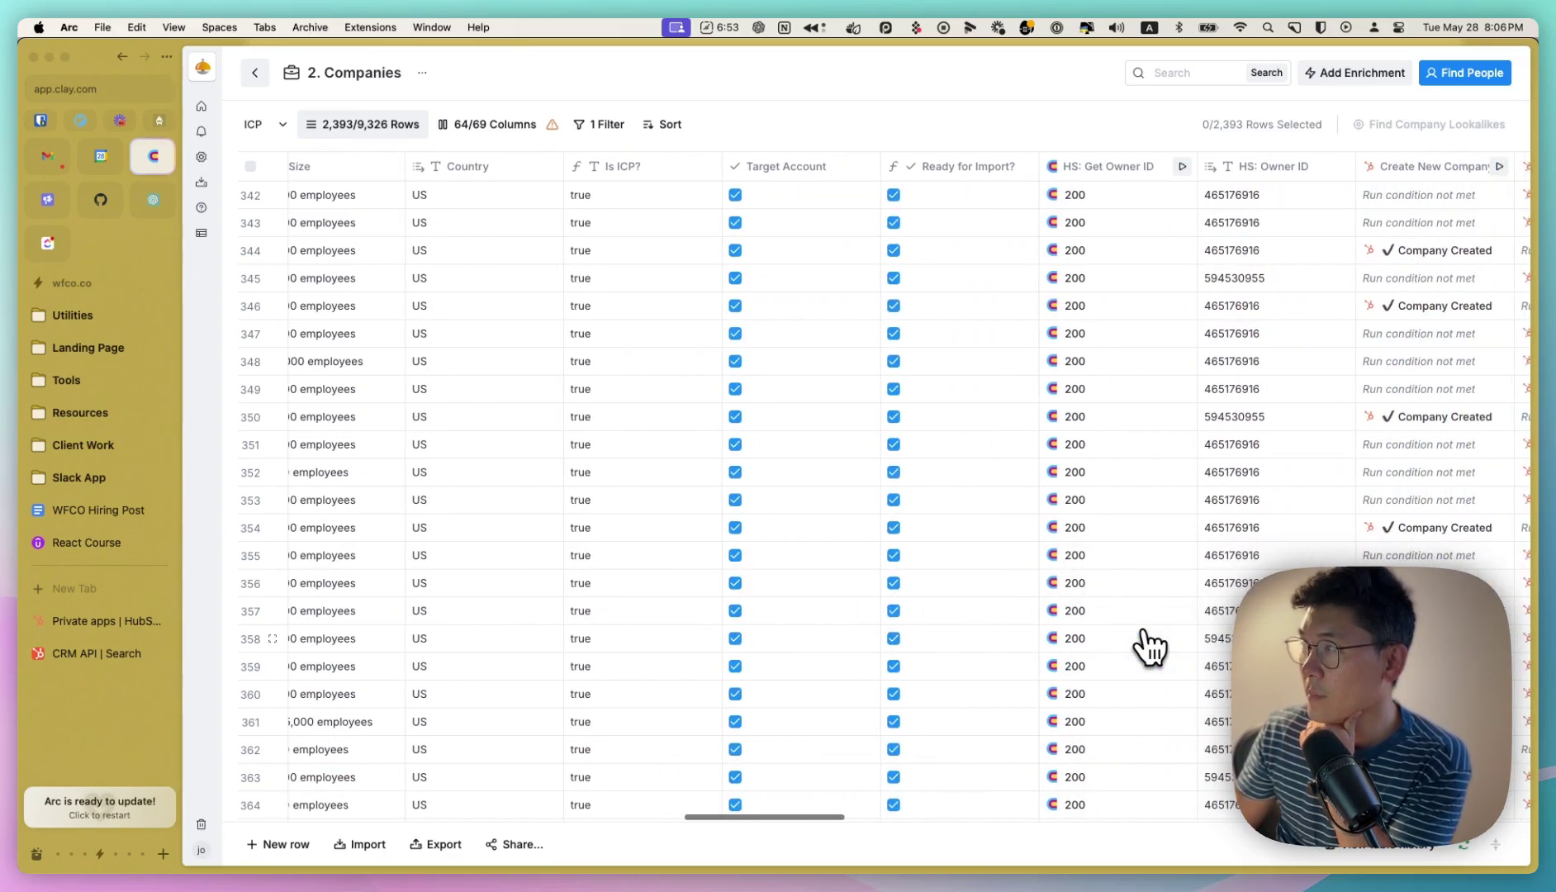
pyautogui.hscroll(2, 1146, 643)
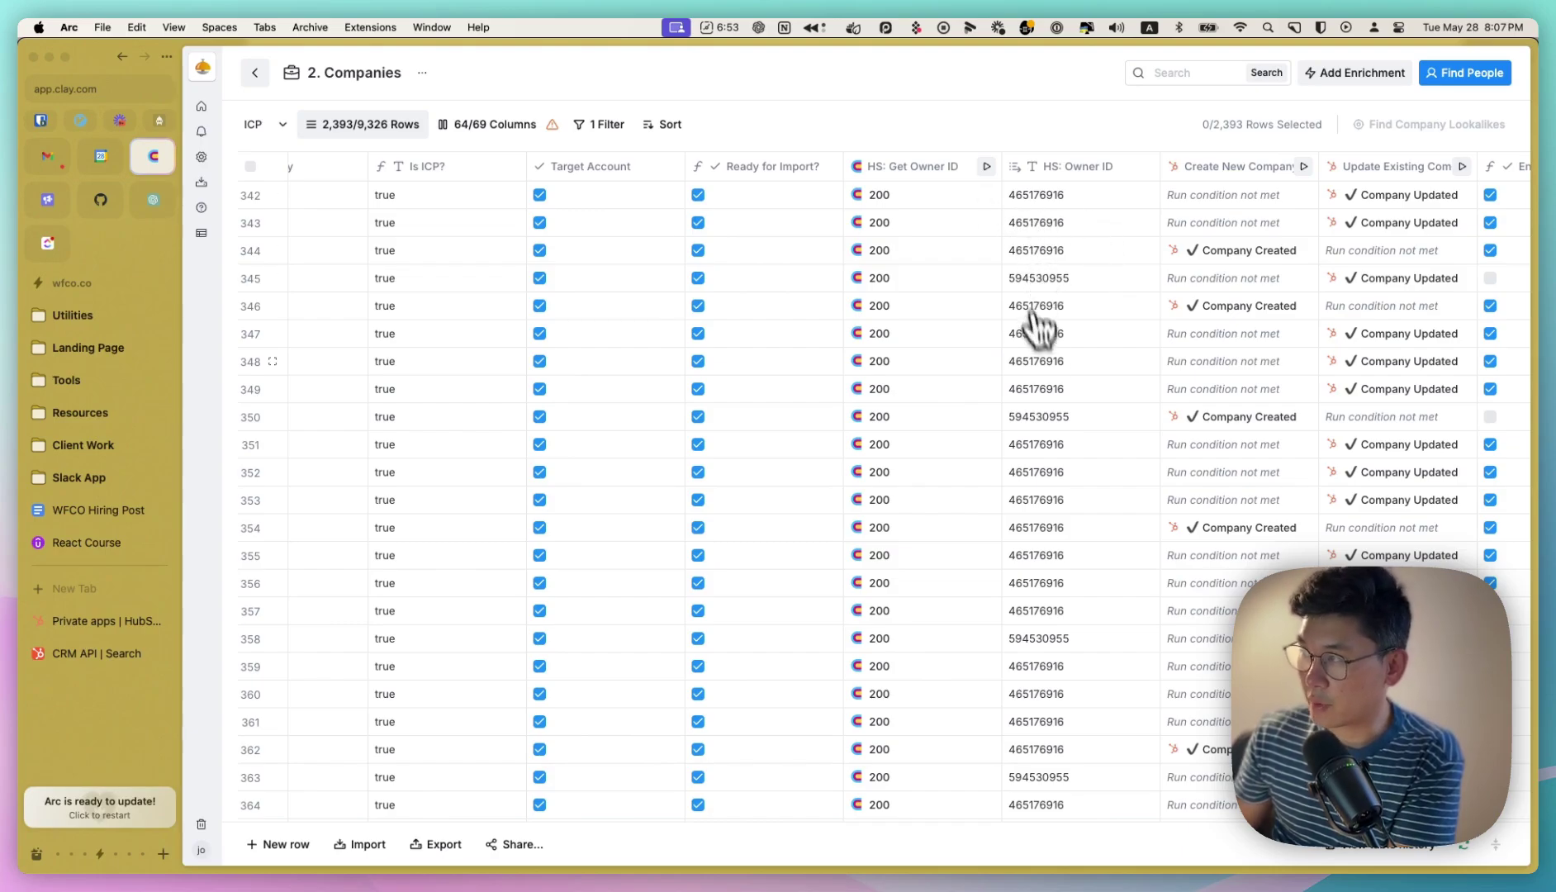
pyautogui.hscroll(2, 1177, 330)
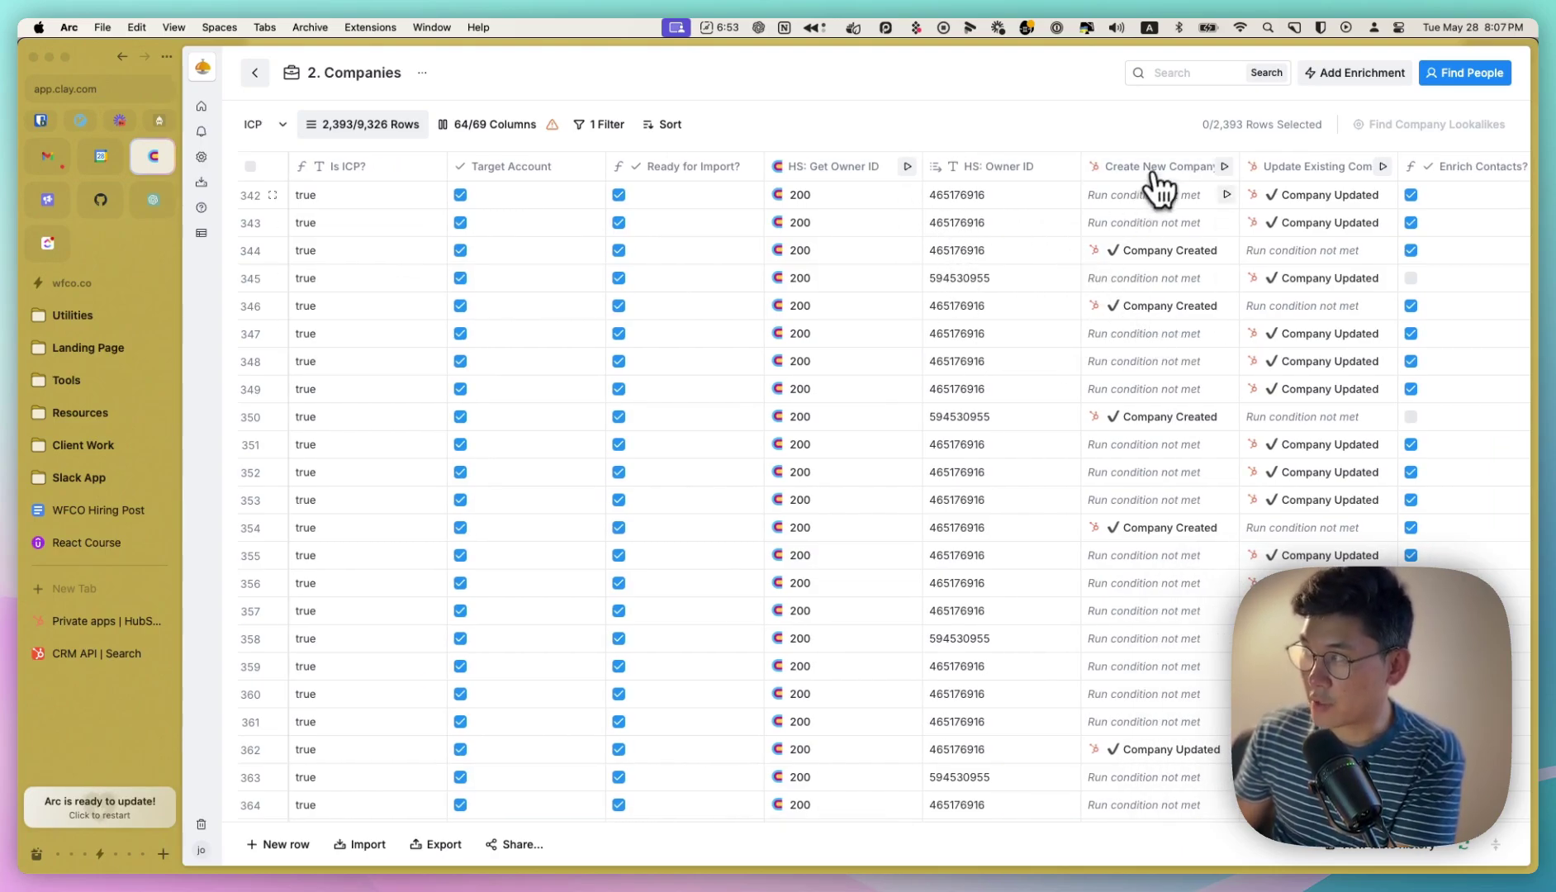